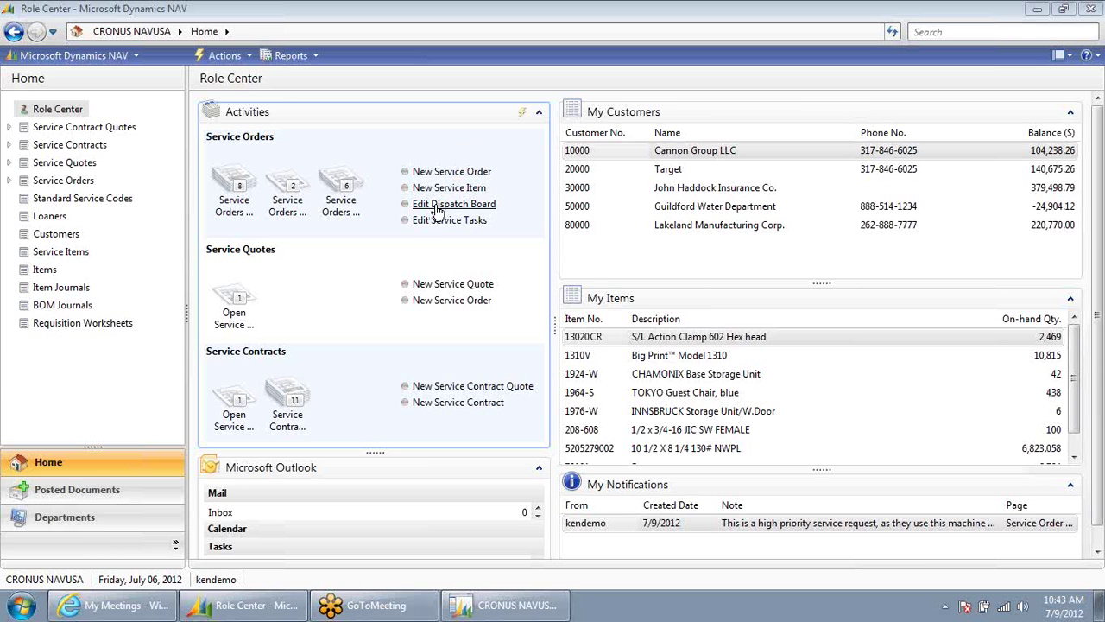
Open the Dispatch Board for editing and keep its Document Filter set to Order
left_click(437, 212)
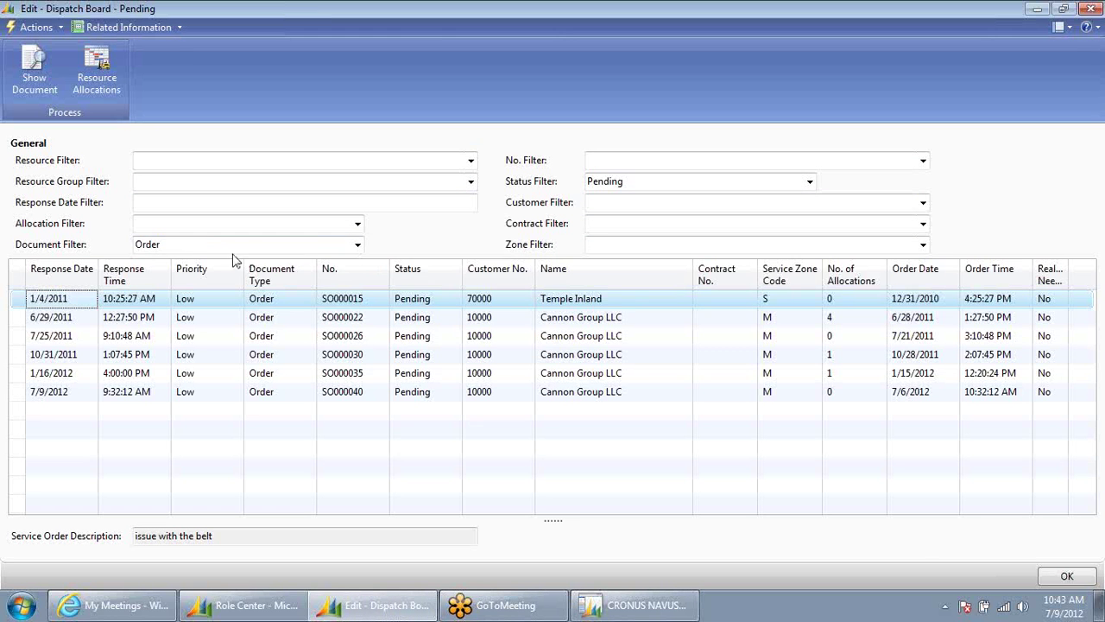
left_click(170, 247)
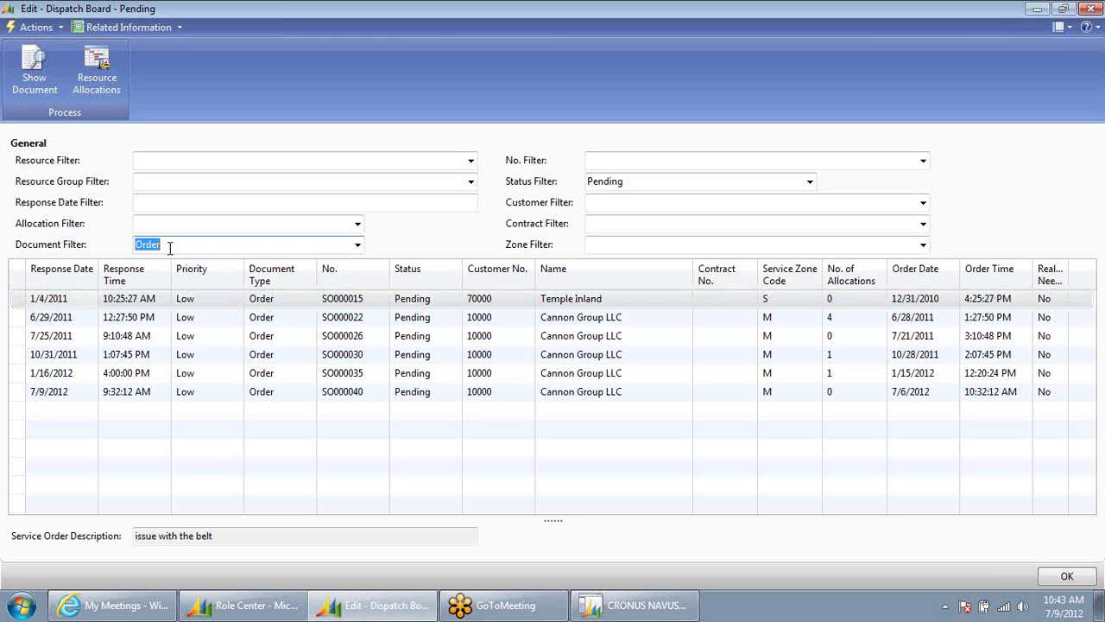
left_click(358, 245)
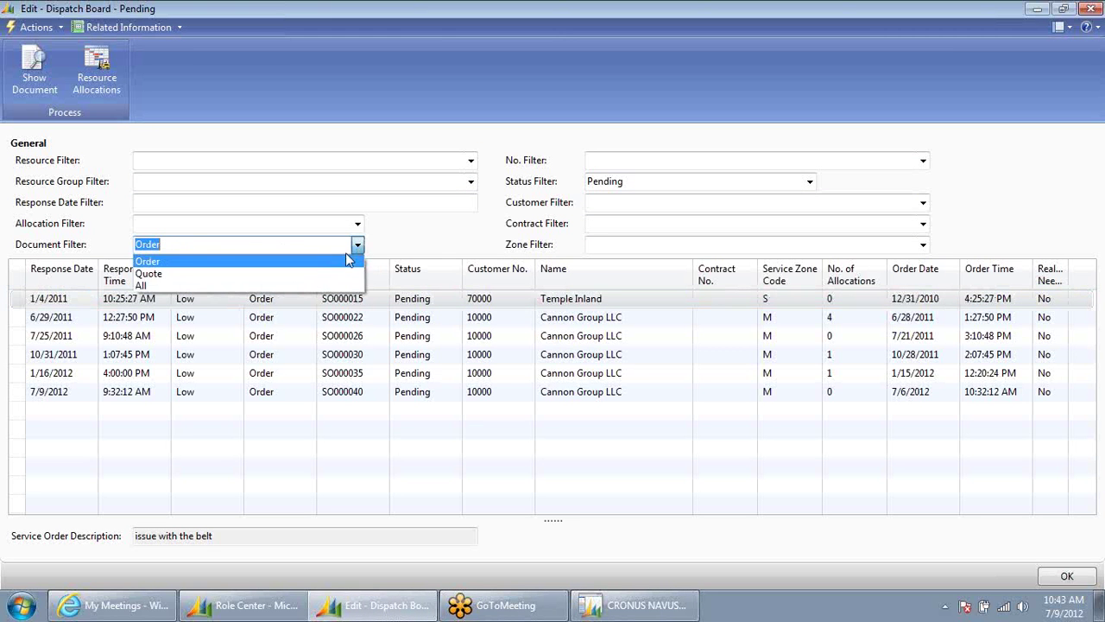
left_click(208, 263)
Clear the Status Filter on the Dispatch Board to list orders of every status
left_click(711, 183)
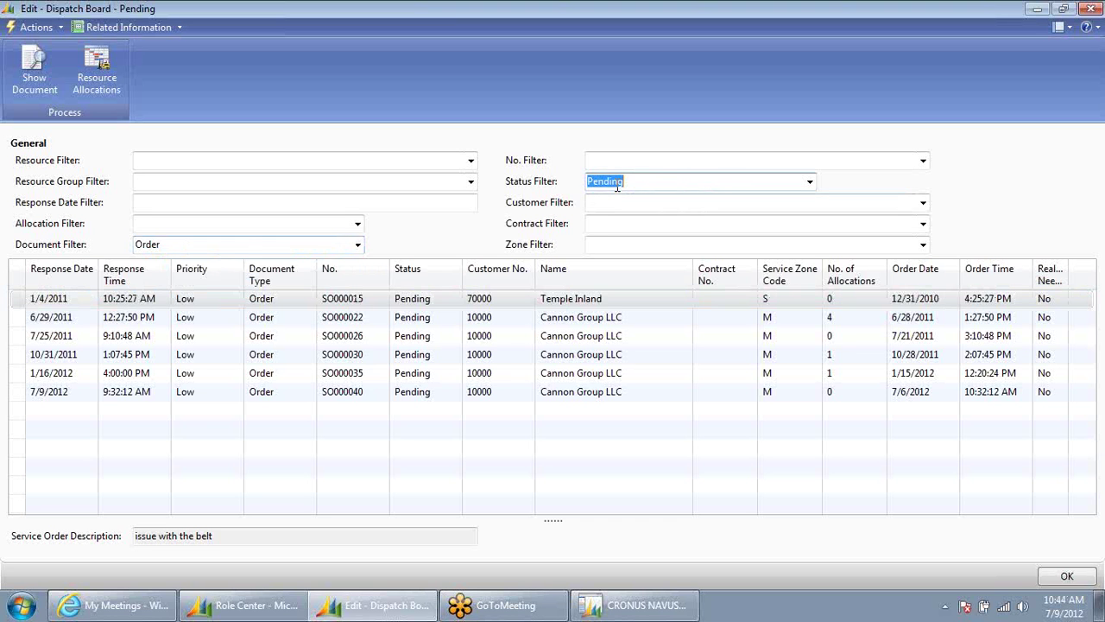
left_click(808, 182)
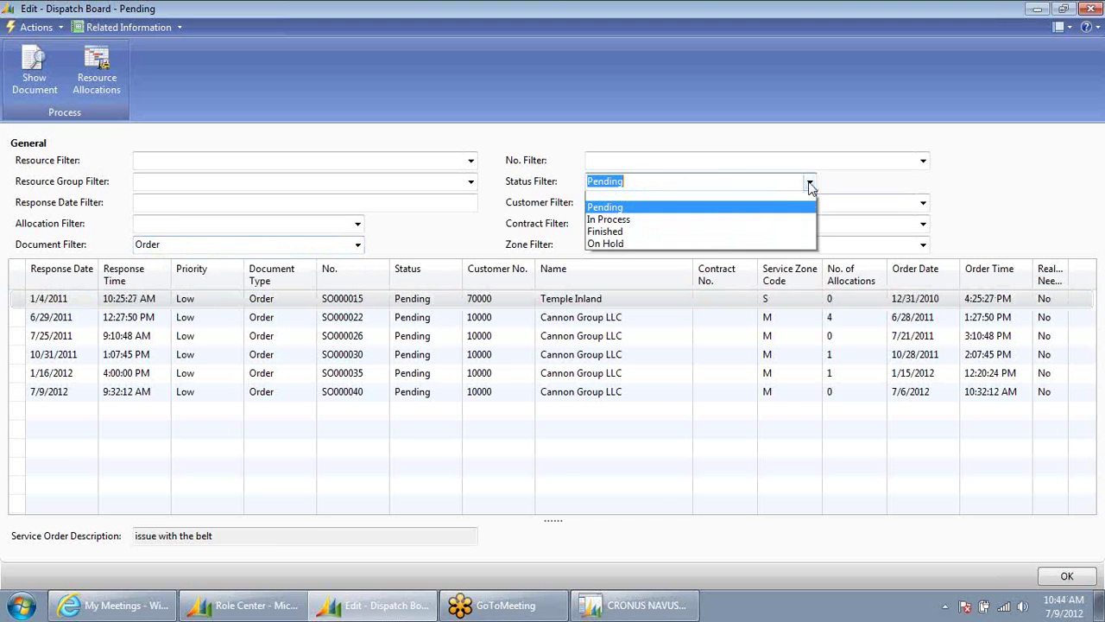
left_click(732, 202)
left_click(527, 336)
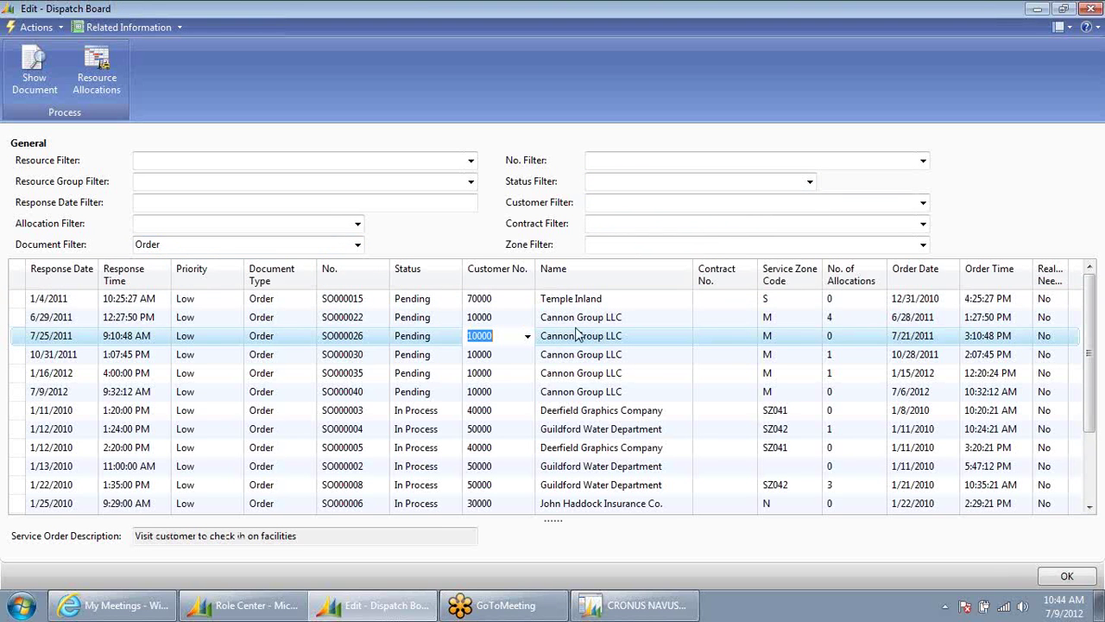
Set the Dispatch Board's Status Filter to Pending
left_click(808, 182)
left_click(745, 211)
left_click(523, 335)
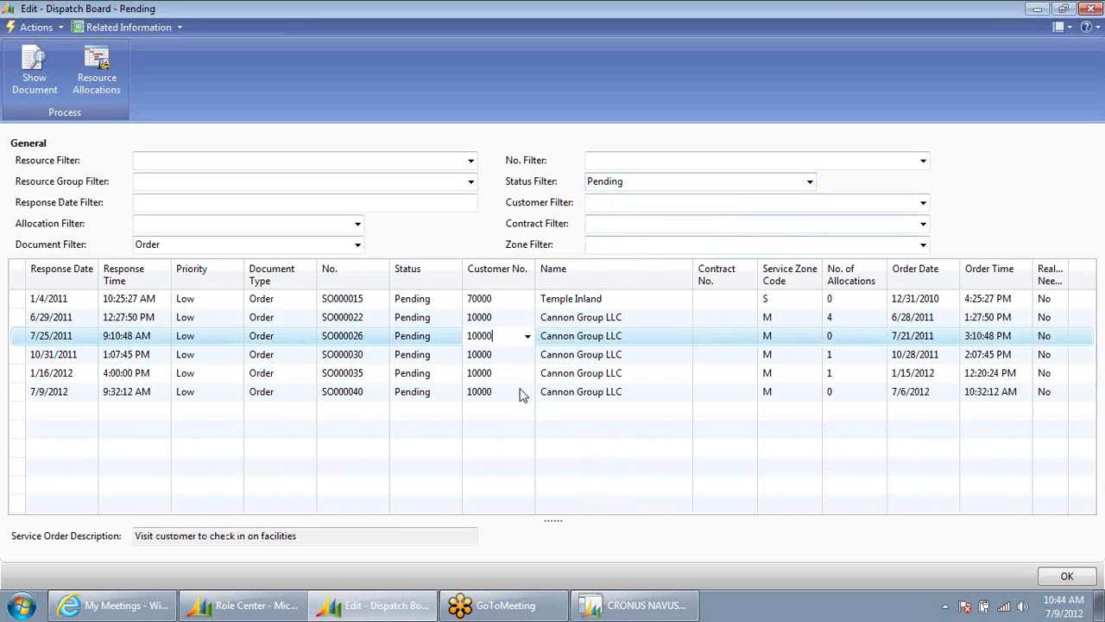
Review the service order document and general comments of the Cannon Group LLC order with response date 7/9/2012, closing both when done
left_click(613, 391)
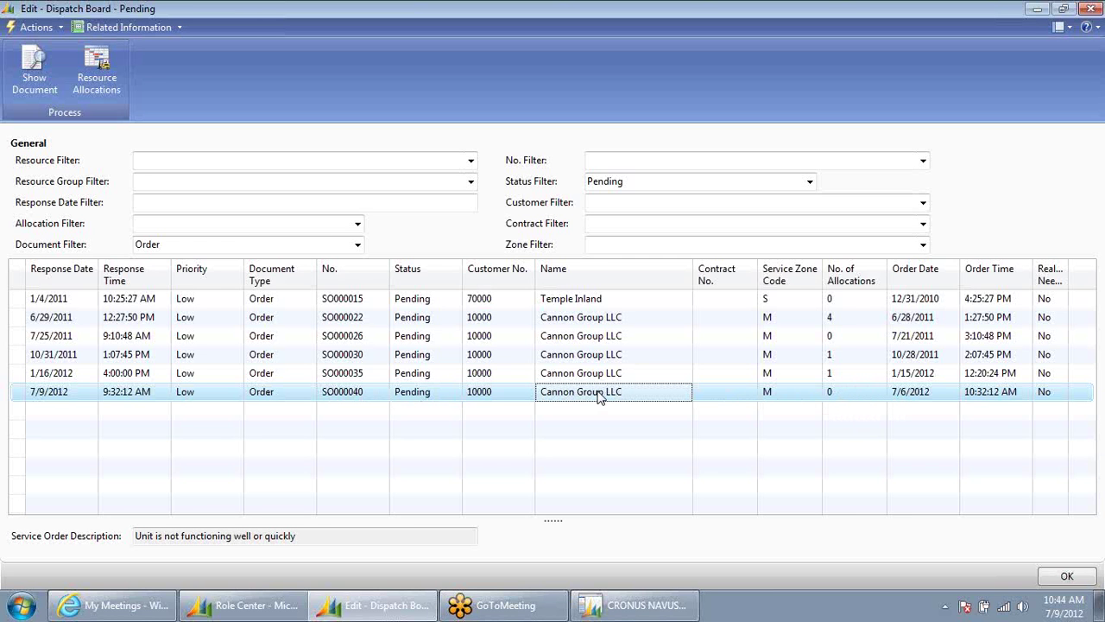
left_click(36, 68)
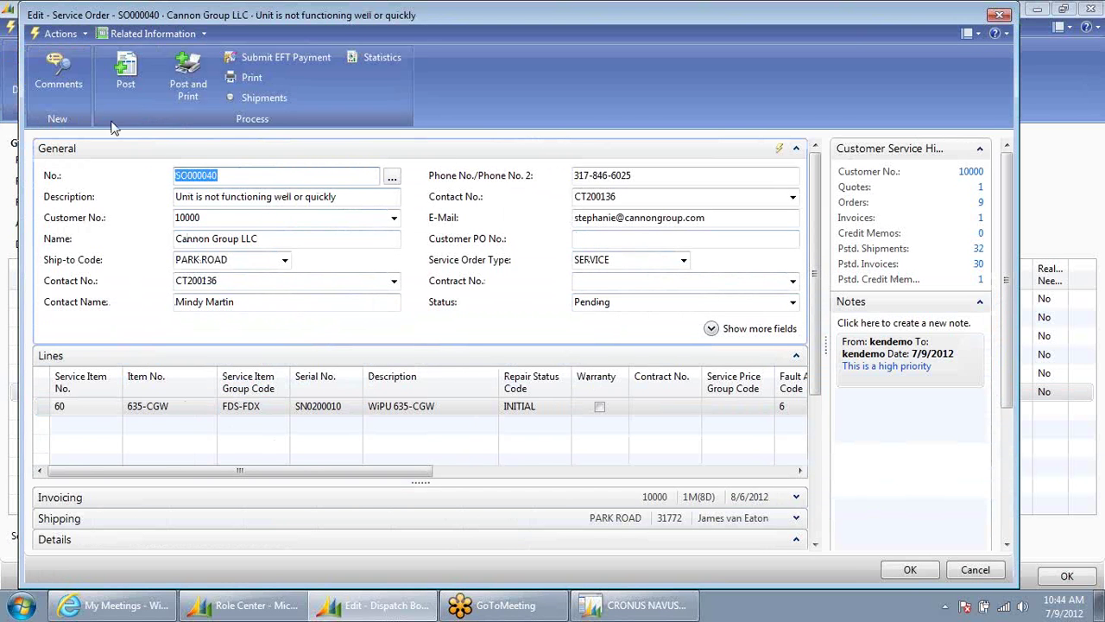
left_click(58, 73)
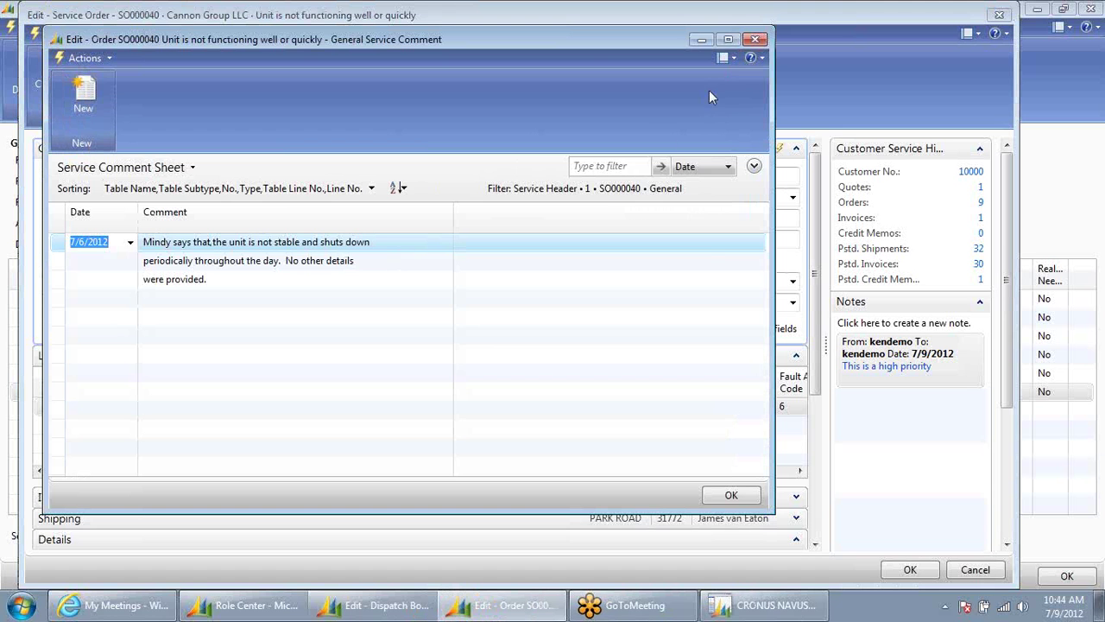
left_click(755, 41)
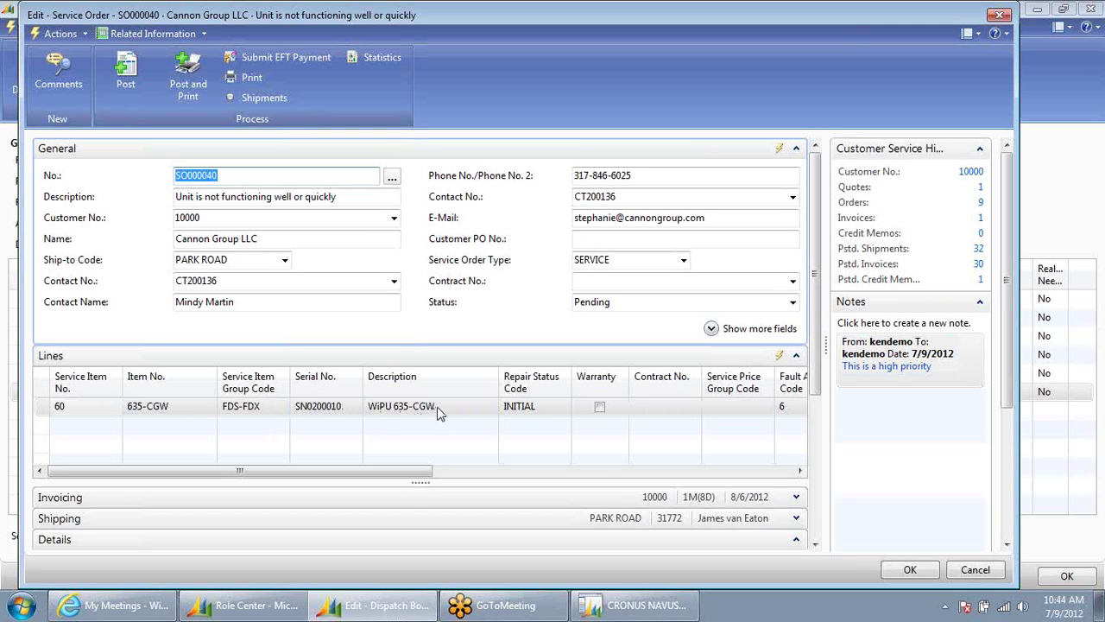
left_click(1000, 15)
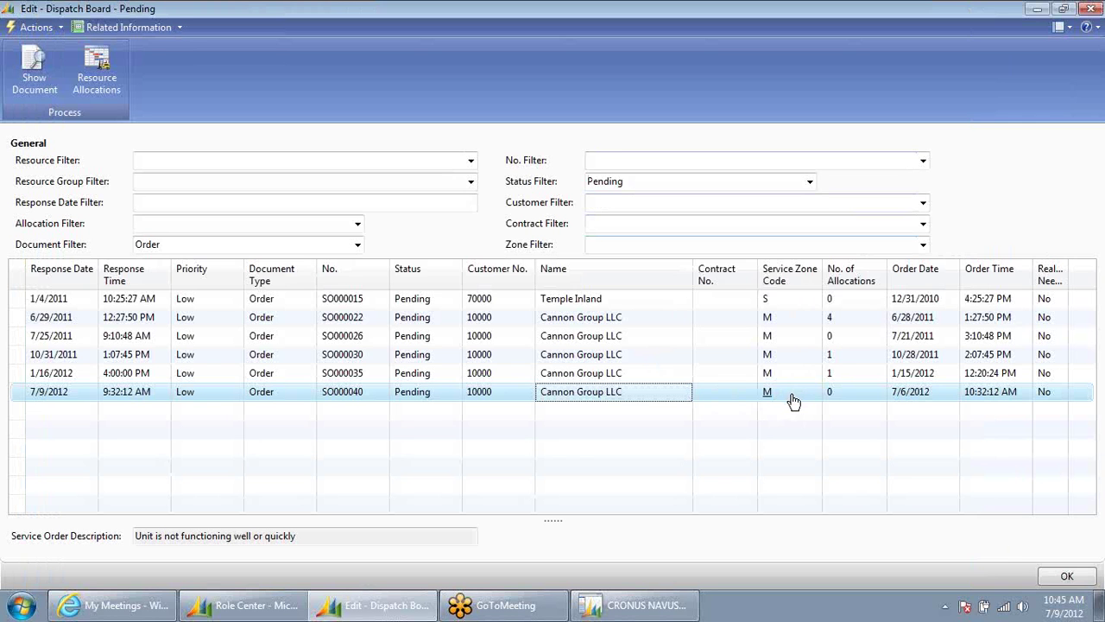
In the order's resource allocations, assign the technician's resource code to the WiPU 635-CGW line for 7/9/2012 with 1 allocated hour
left_click(99, 63)
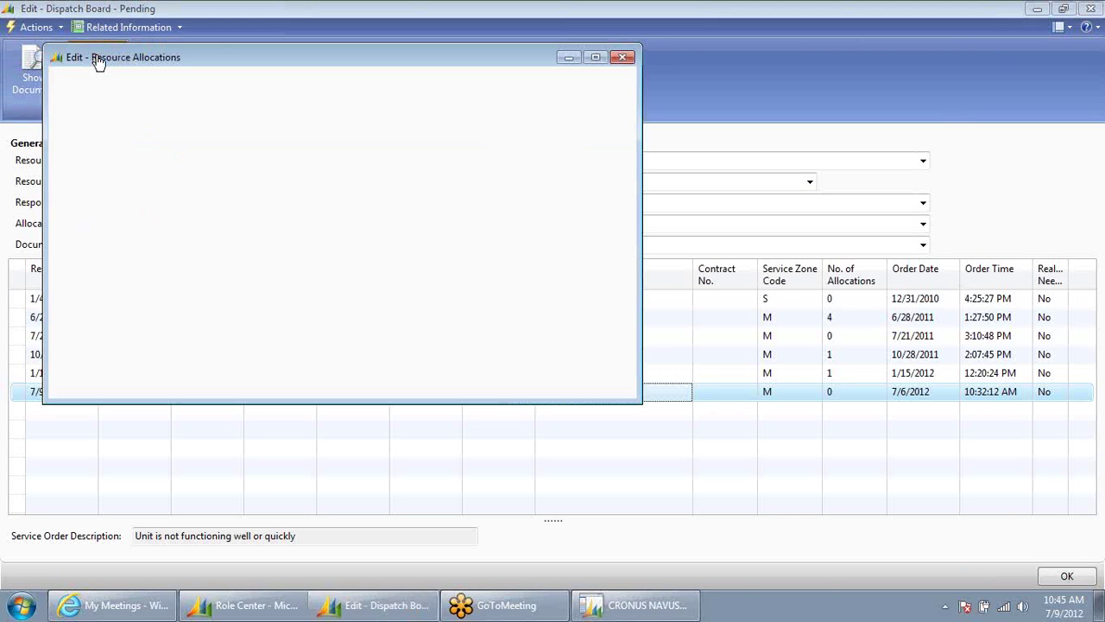
left_click(273, 259)
left_click(389, 259)
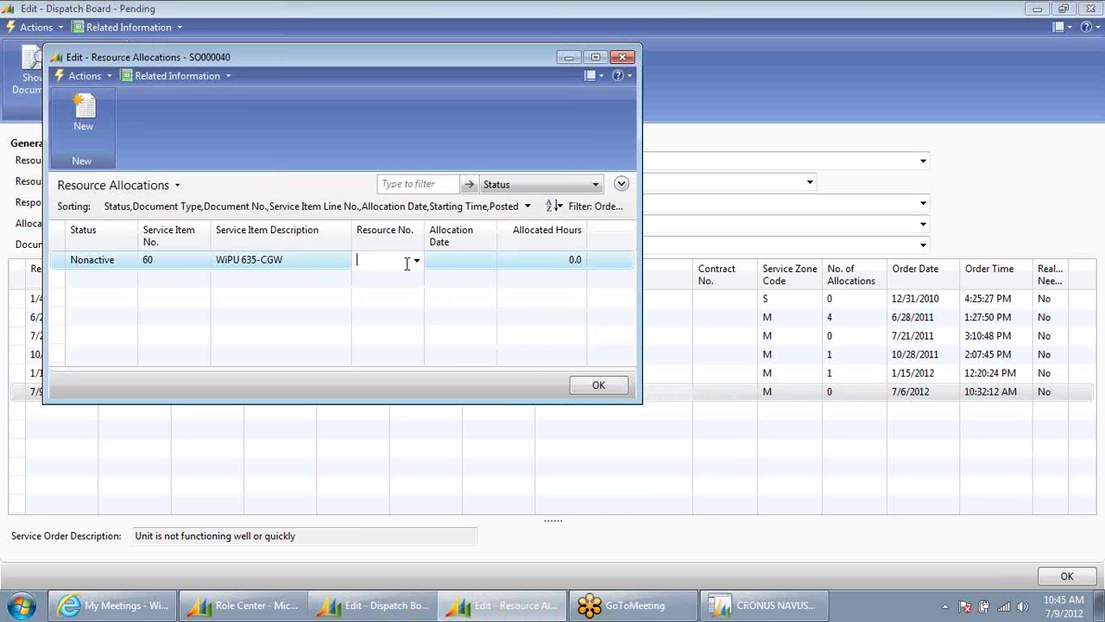
key("Tab")
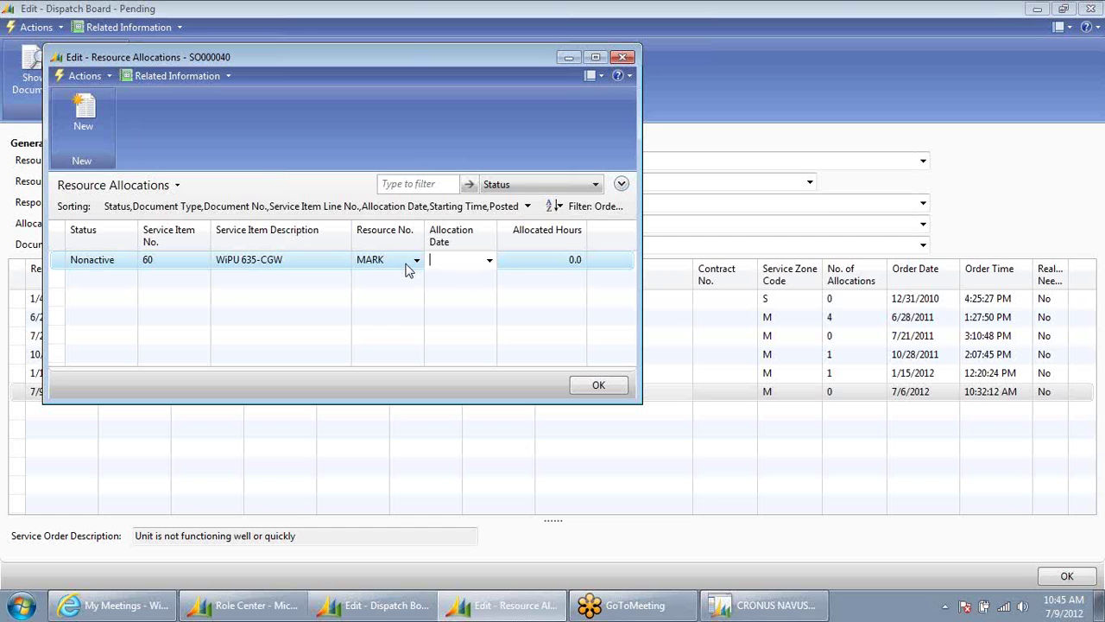
type("t")
key("Tab")
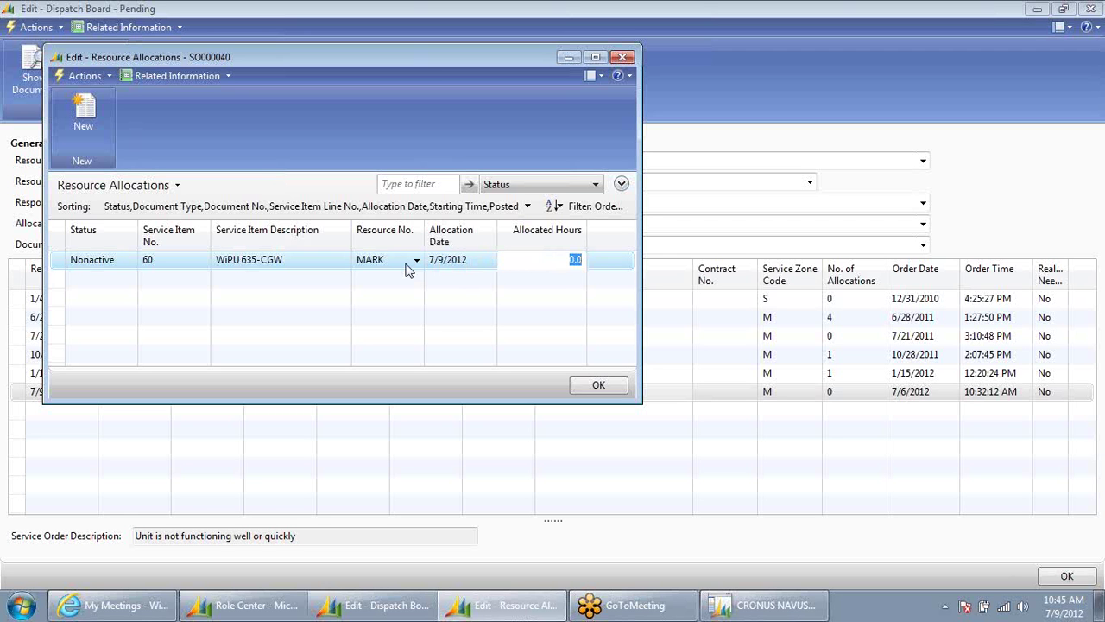
type("1")
key("shift+Tab")
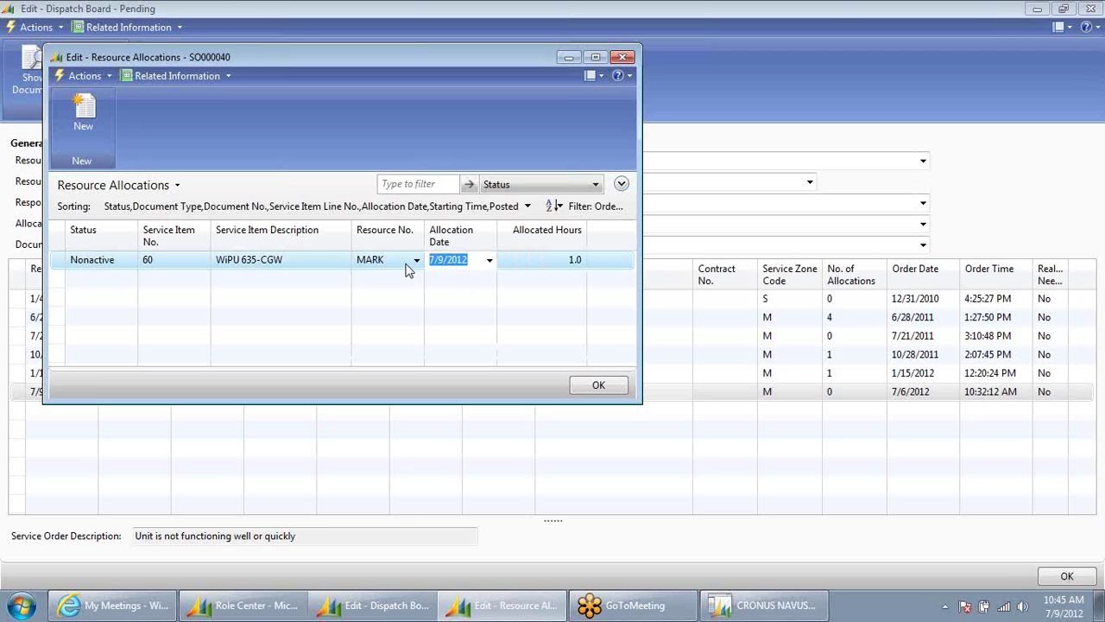
Open the assigned technician's resource card from the advanced resource list lookup
left_click(405, 264)
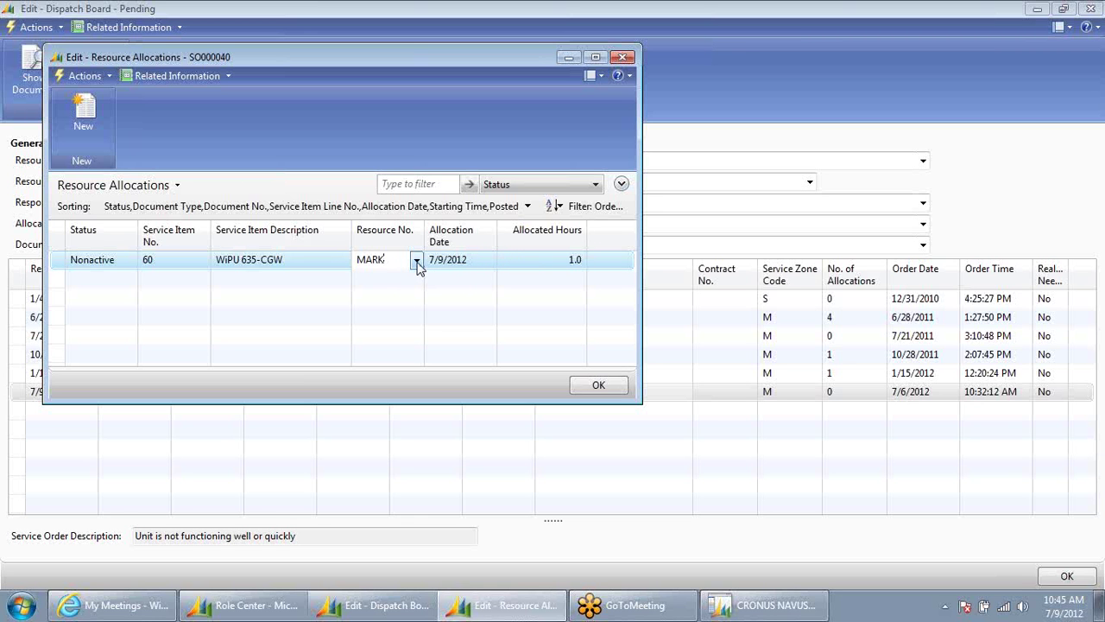
left_click(416, 262)
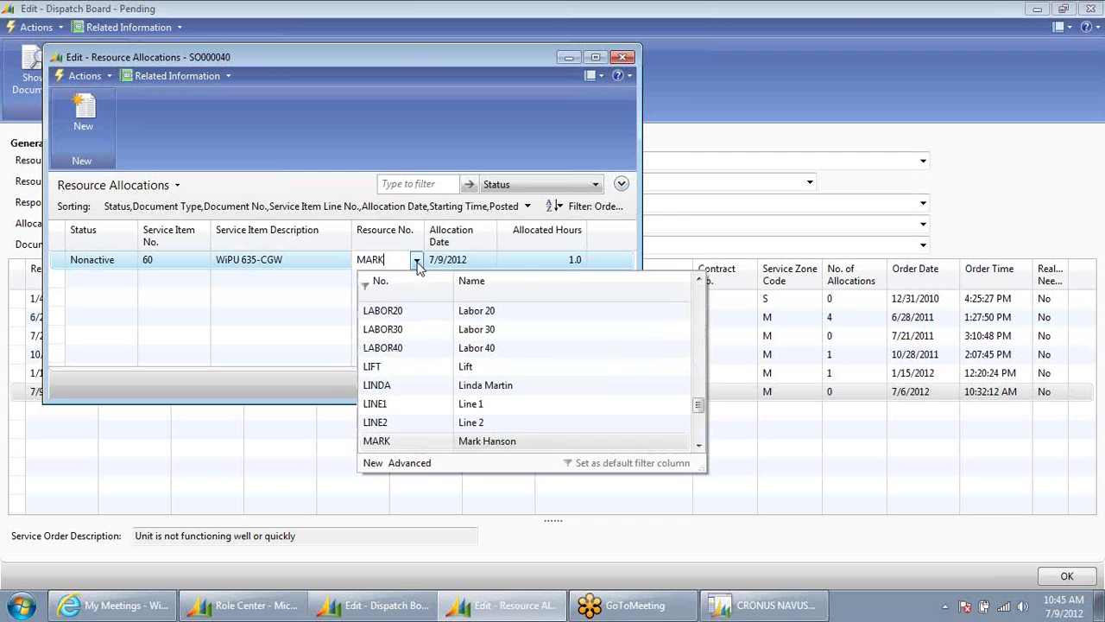
left_click(411, 464)
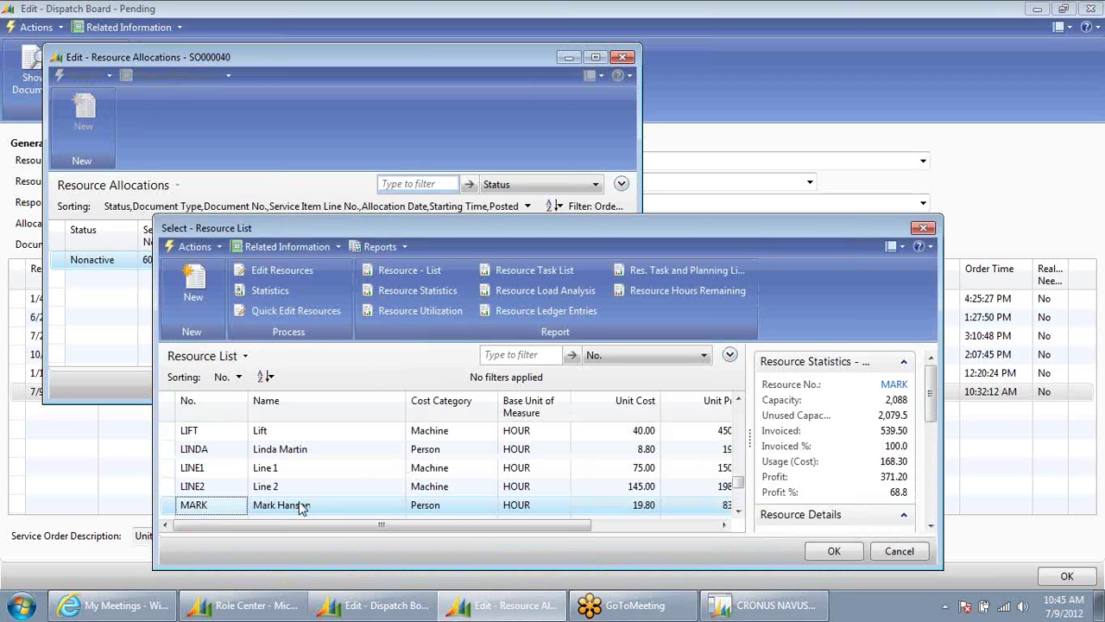
right_click(291, 507)
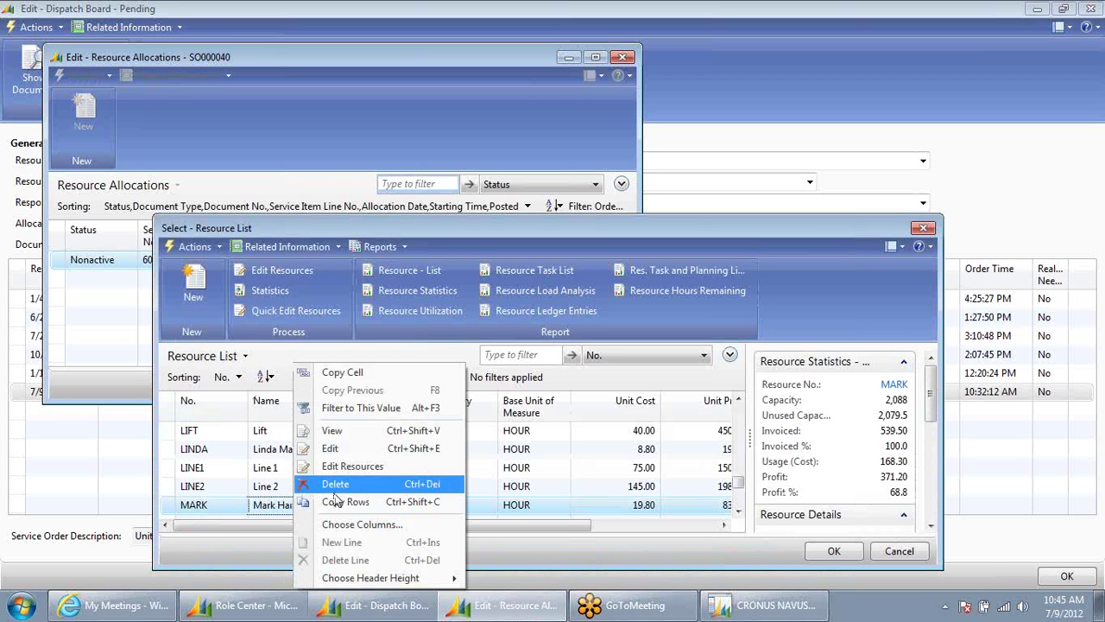
left_click(380, 449)
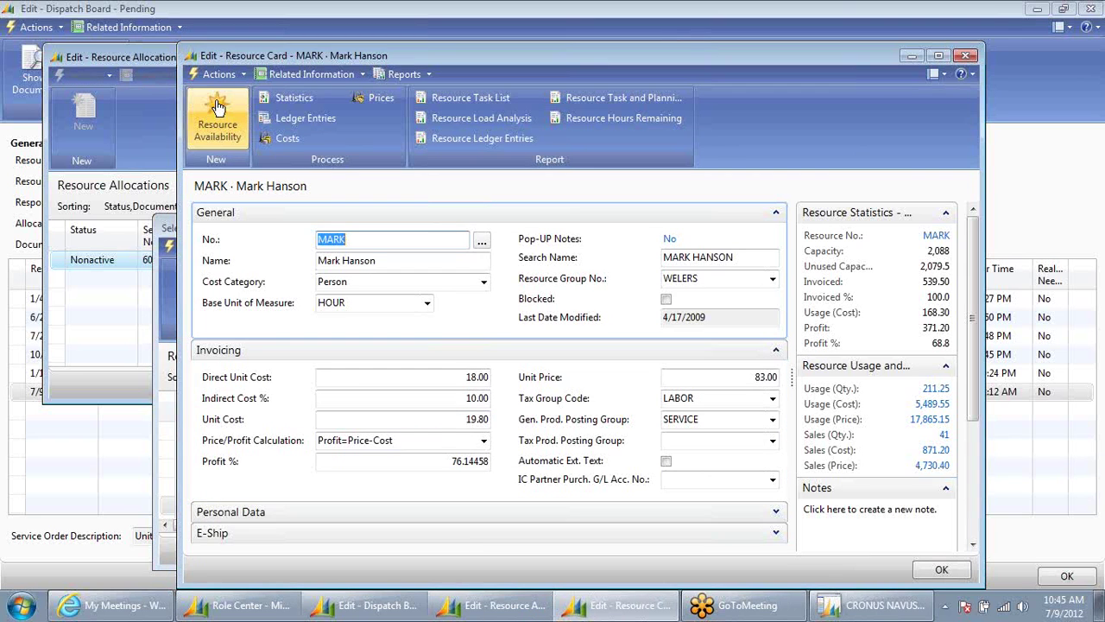
Check the technician's daily resource availability through Monday 7/9/2012 and close the availability window
left_click(217, 107)
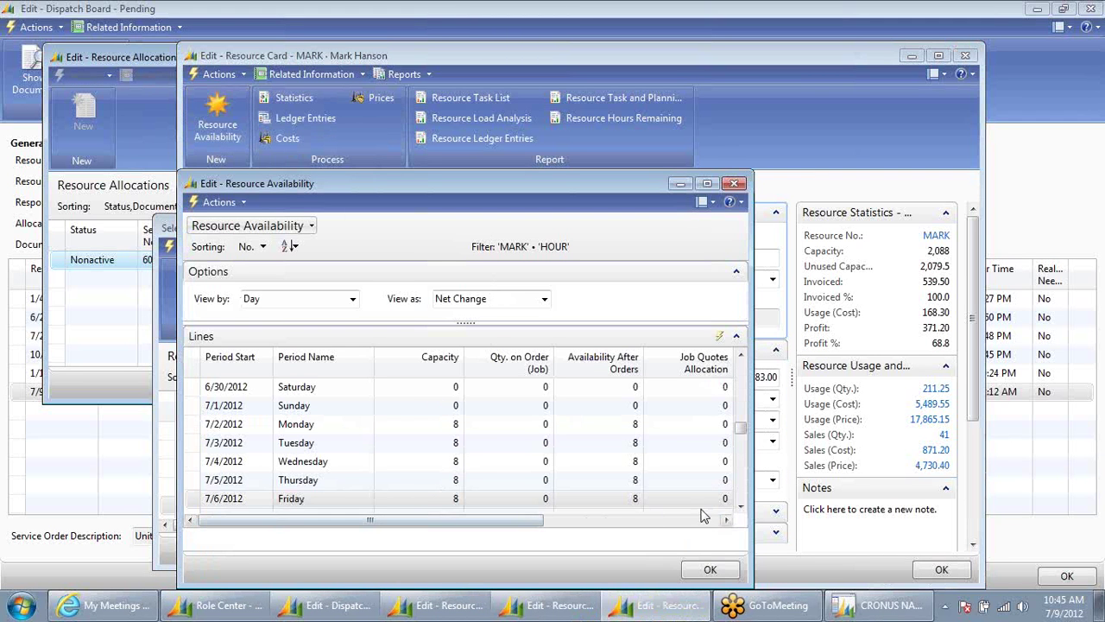
left_click(740, 506)
left_click(740, 506)
left_click(740, 506)
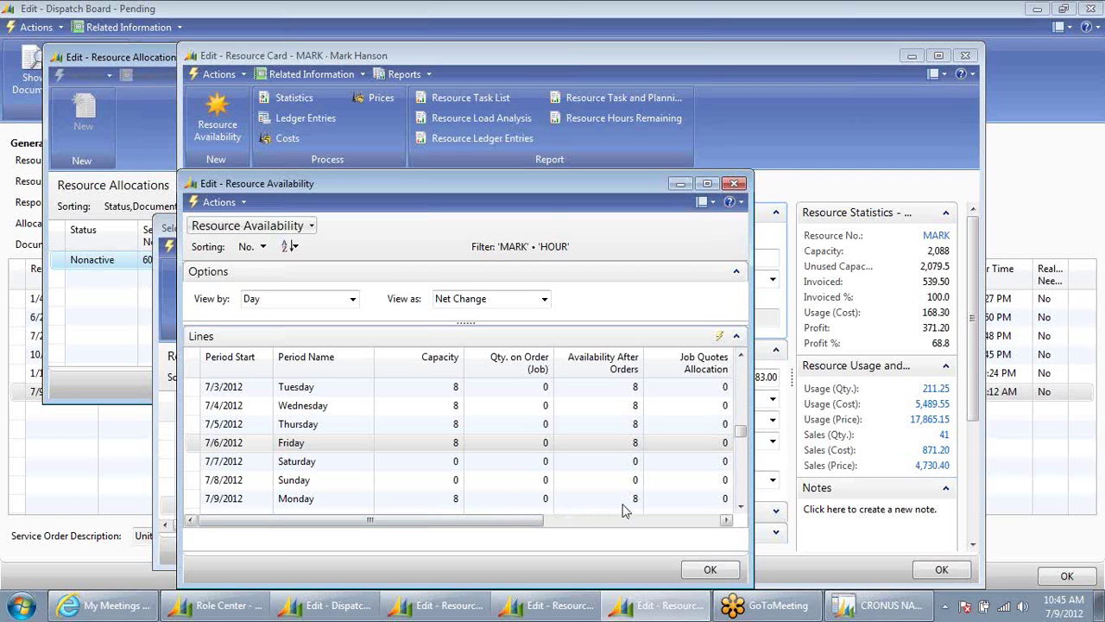
left_click(722, 573)
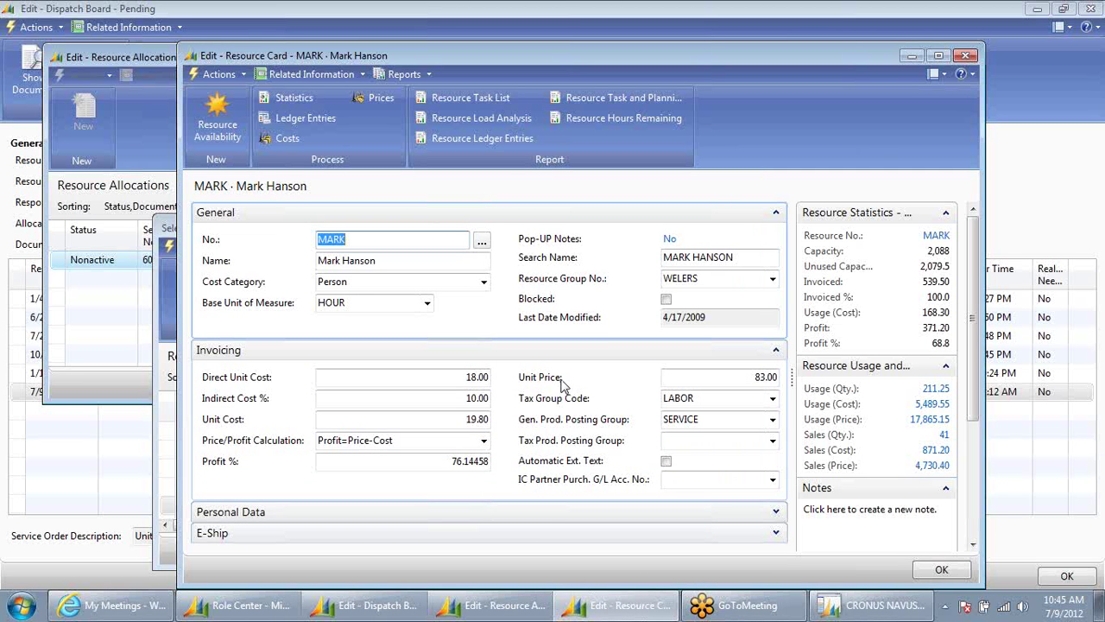
Close the resource card, accept the technician as the selected resource, and confirm the order's resource allocation
left_click(967, 57)
key("Return")
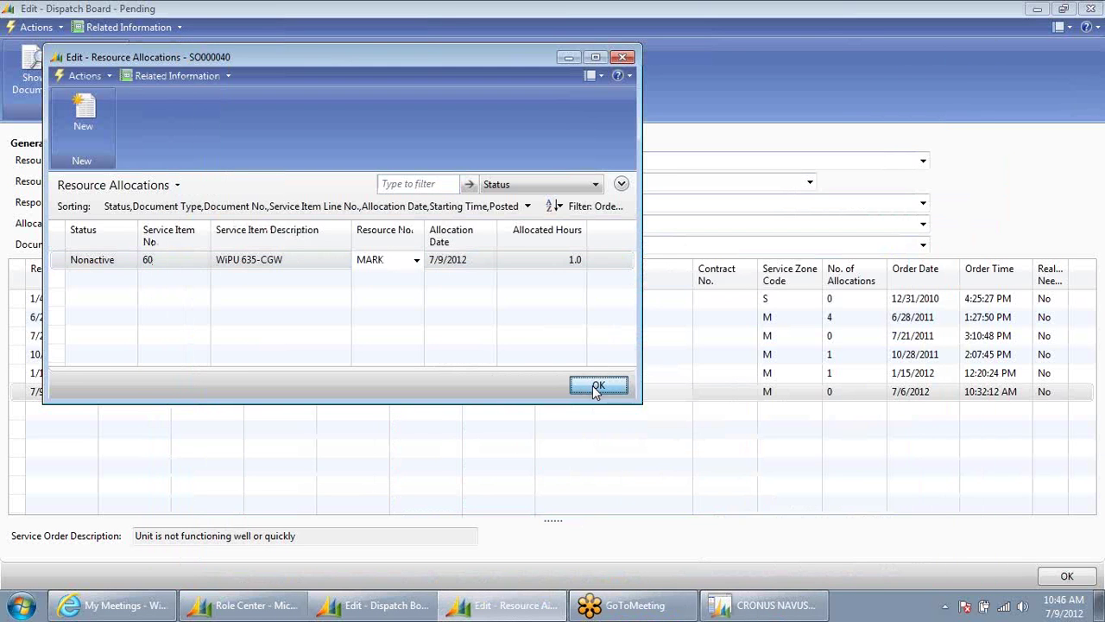
left_click(598, 384)
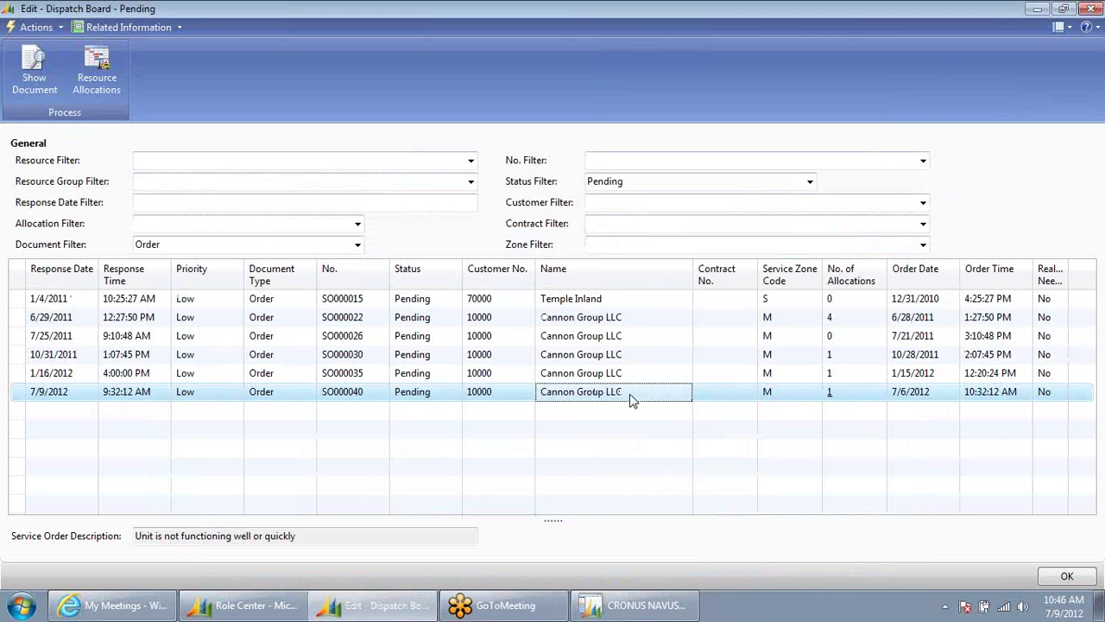
Reopen the Cannon Group LLC service order, examine its full print preview, and close the preview
left_click(35, 74)
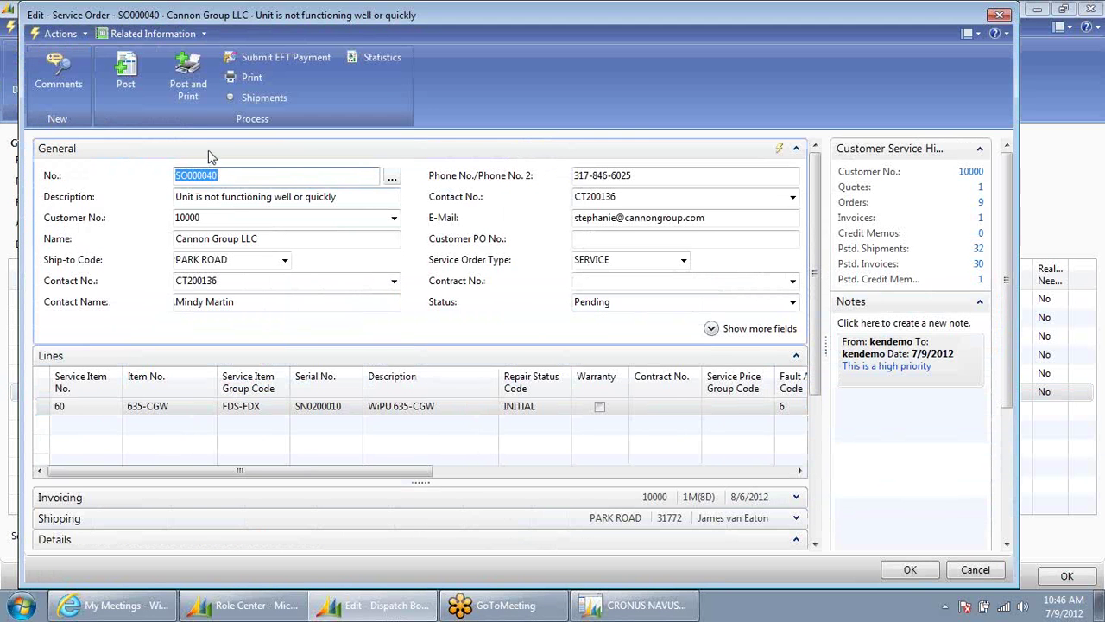
left_click(252, 77)
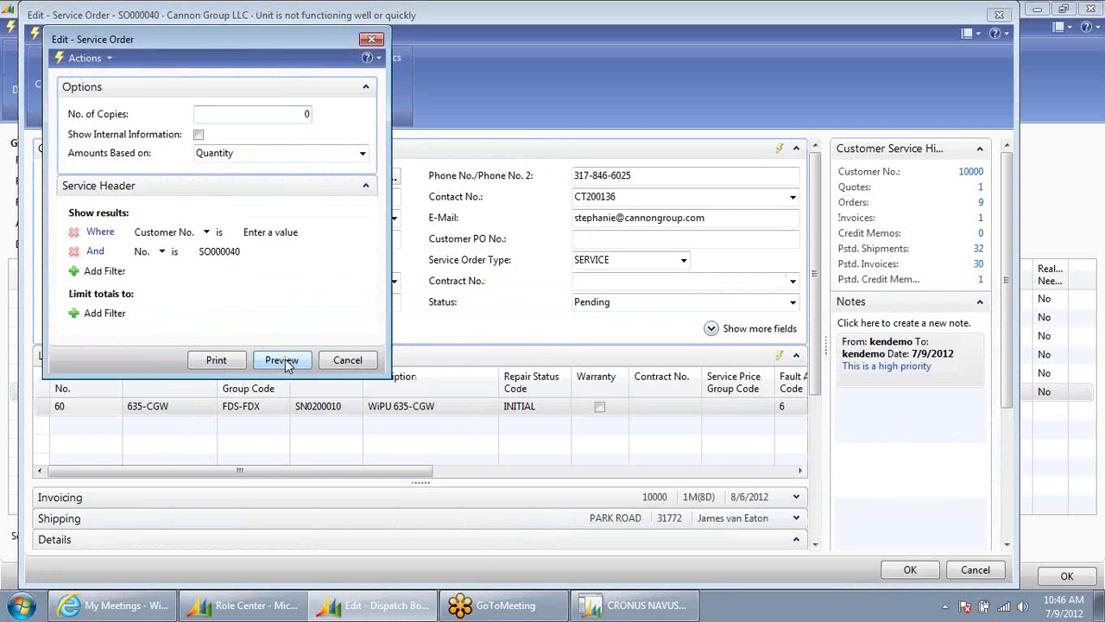
left_click(288, 366)
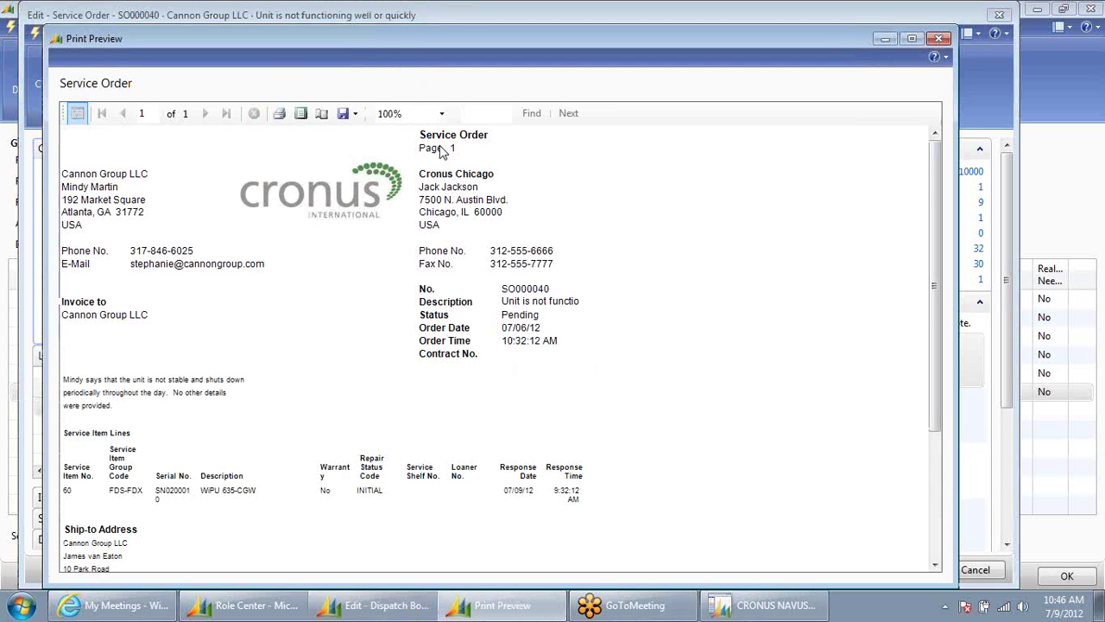
left_click_drag(938, 186, 936, 307)
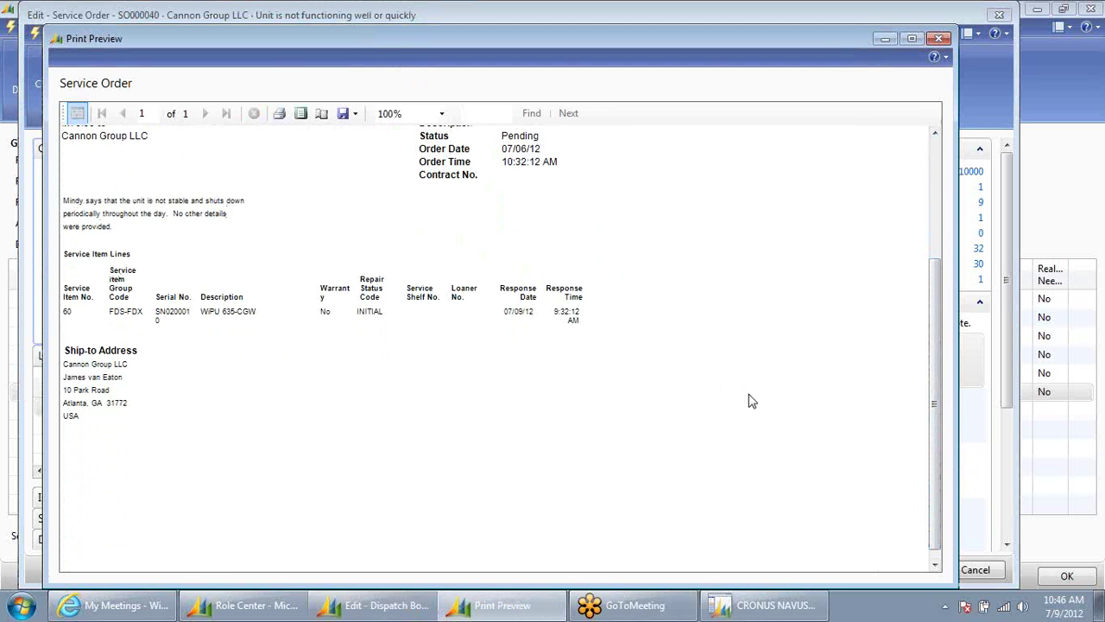
left_click_drag(929, 391, 912, 217)
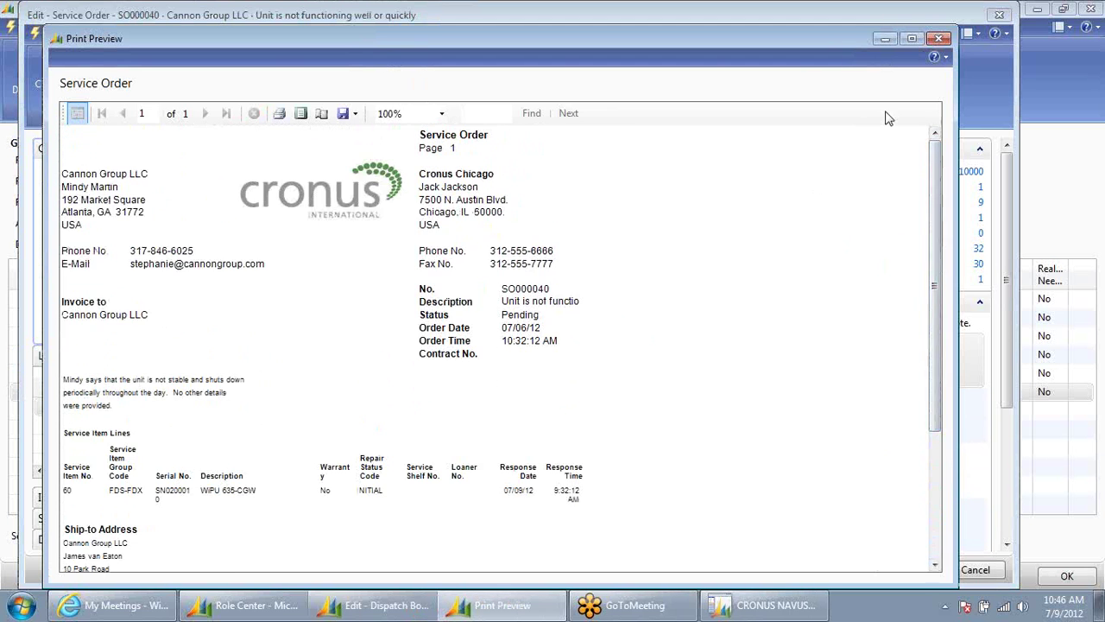
left_click(940, 40)
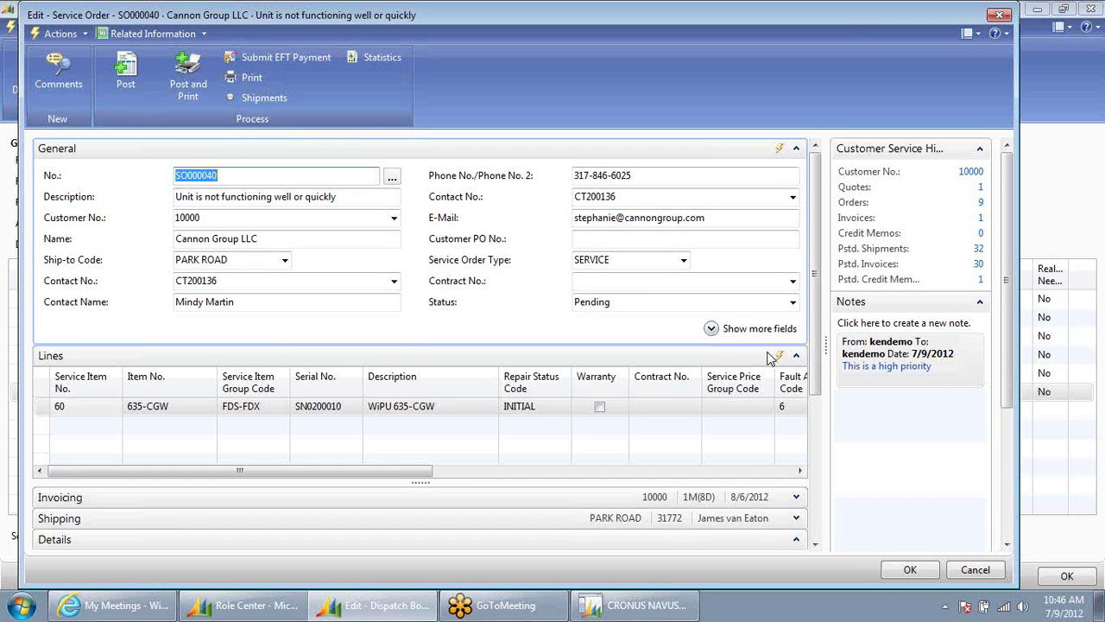
Open the Service Item Worksheet for the WiPU 635-CGW line of the service order
left_click(778, 356)
mouse_move(793, 381)
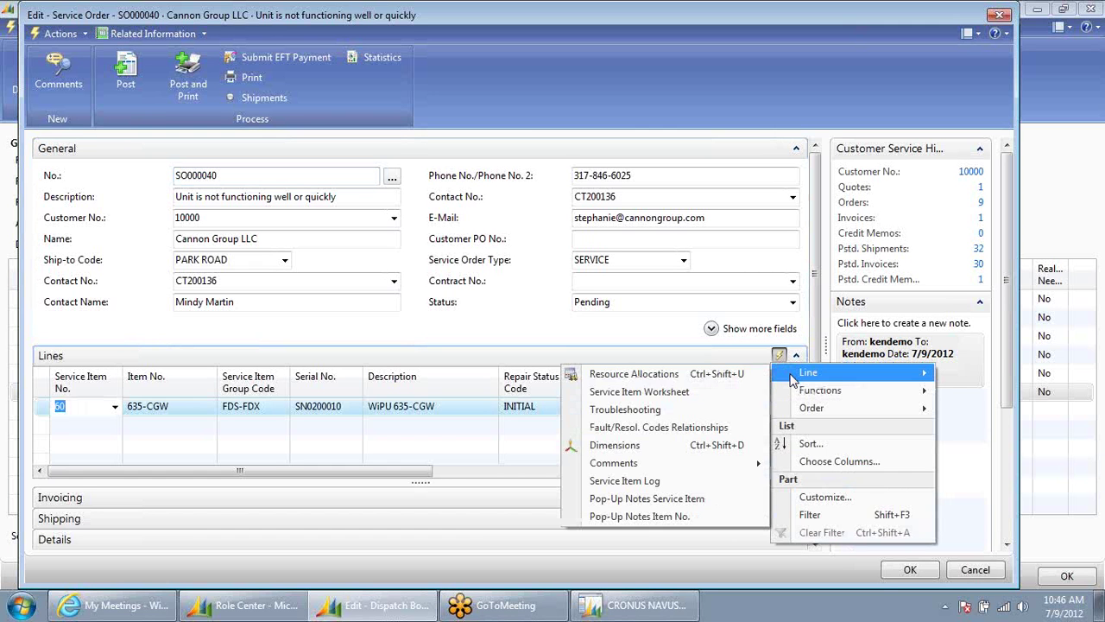
left_click(741, 399)
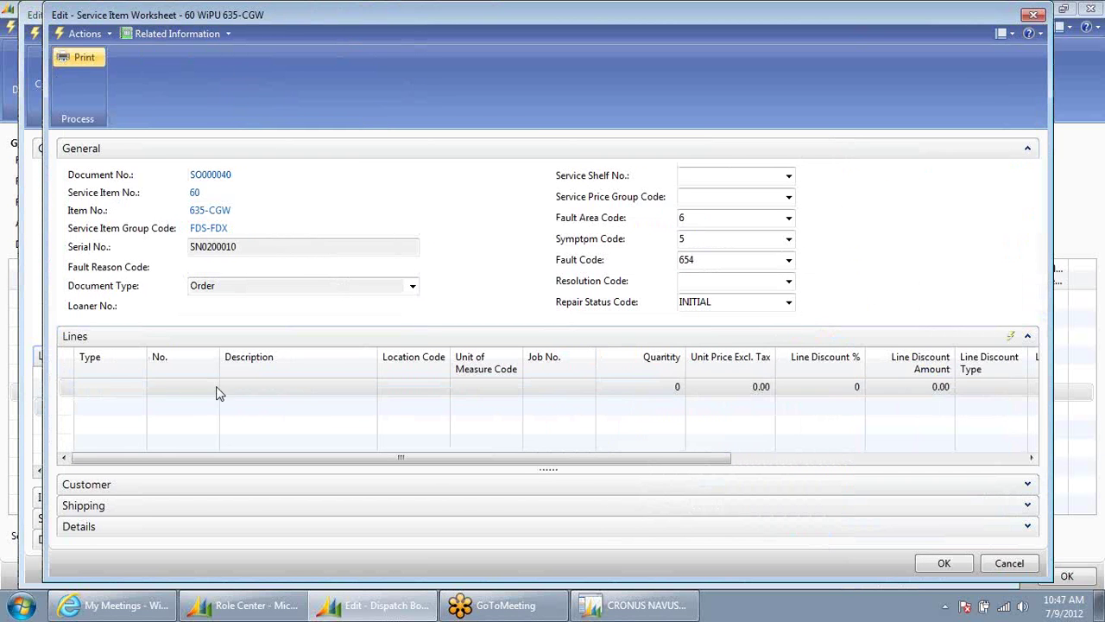
Add a worksheet line of type Resource for the assigned technician
left_click(110, 386)
left_click(138, 387)
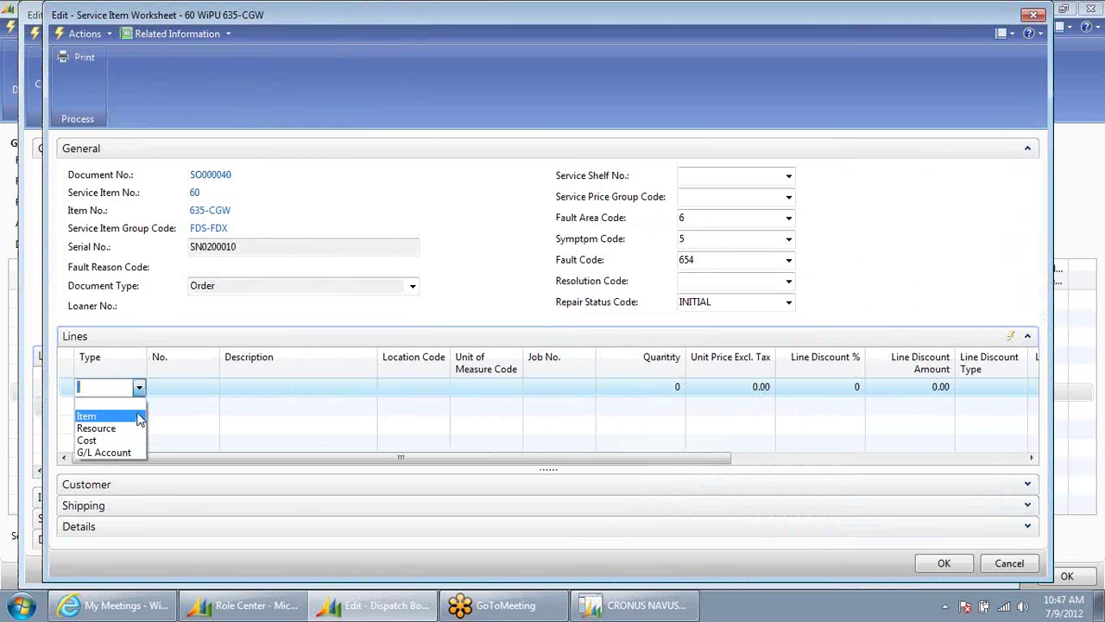
left_click(136, 429)
left_click(182, 388)
type("mark")
key("Escape")
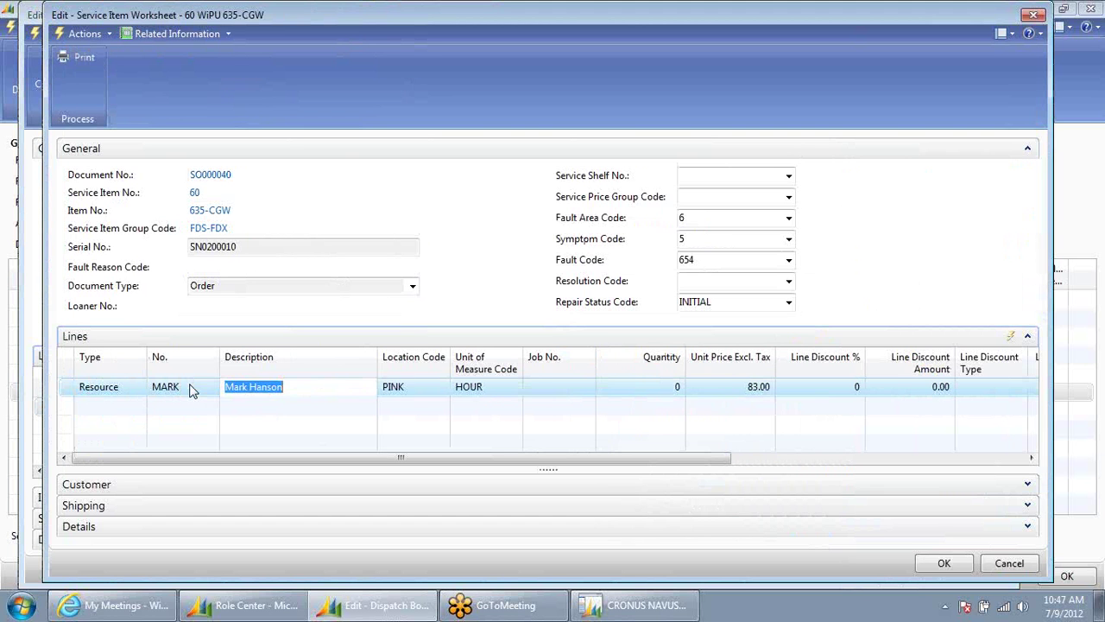
Set the technician resource line's quantity to 1.5 hours
key("Return")
key("Return")
type("1.5")
key("Return")
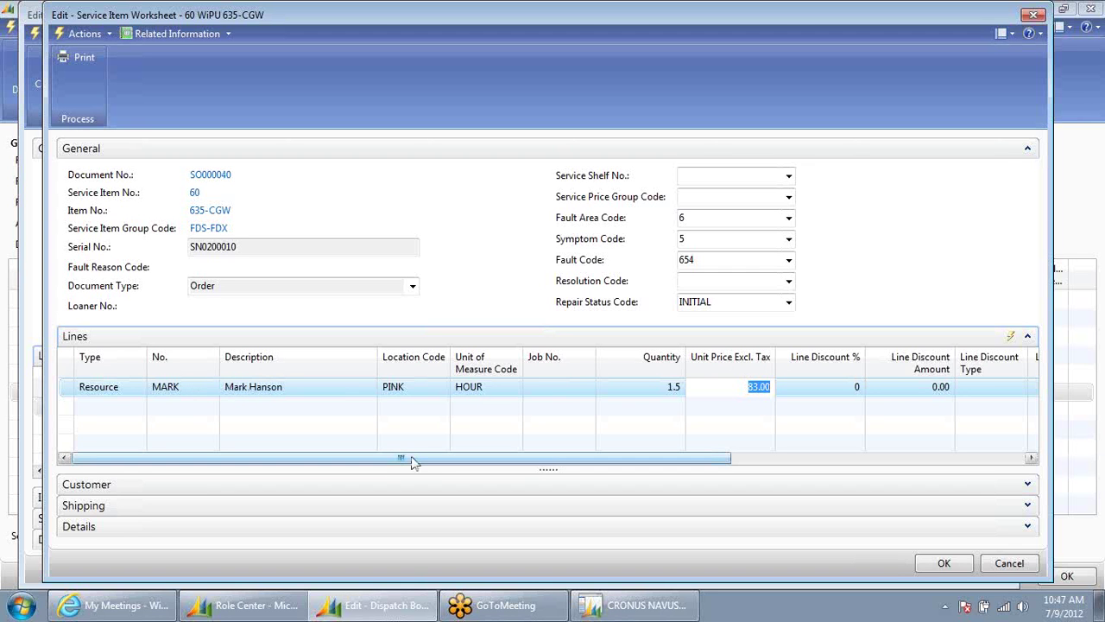
Check the labor line's amount and tax columns, and add an Item line below it for Base, item 70001
left_click_drag(406, 458, 700, 462)
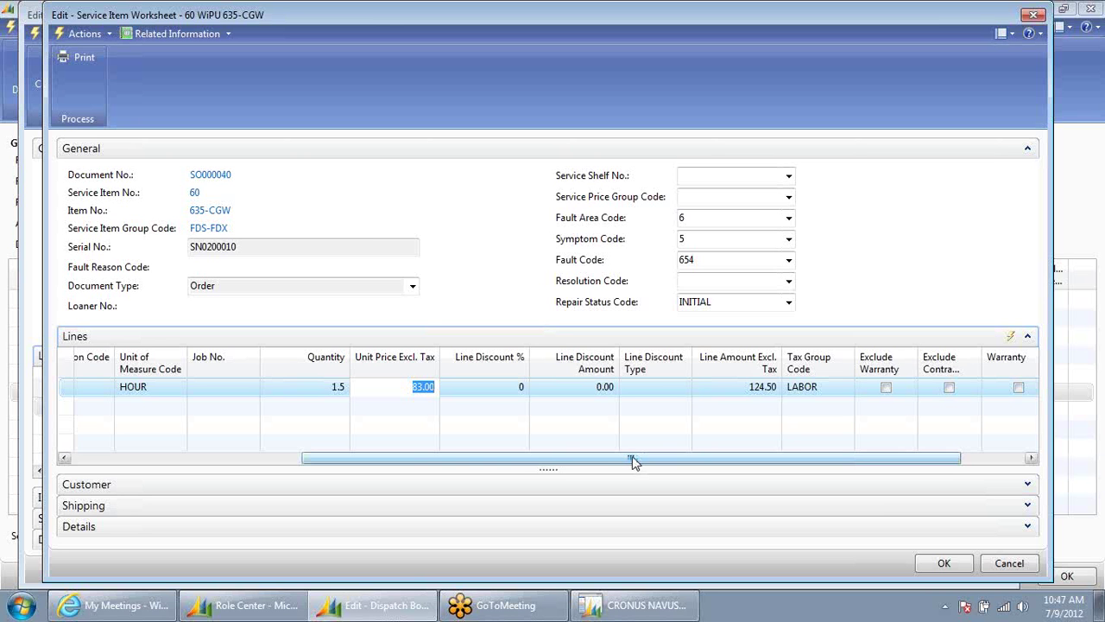
left_click_drag(633, 462, 142, 436)
left_click(111, 408)
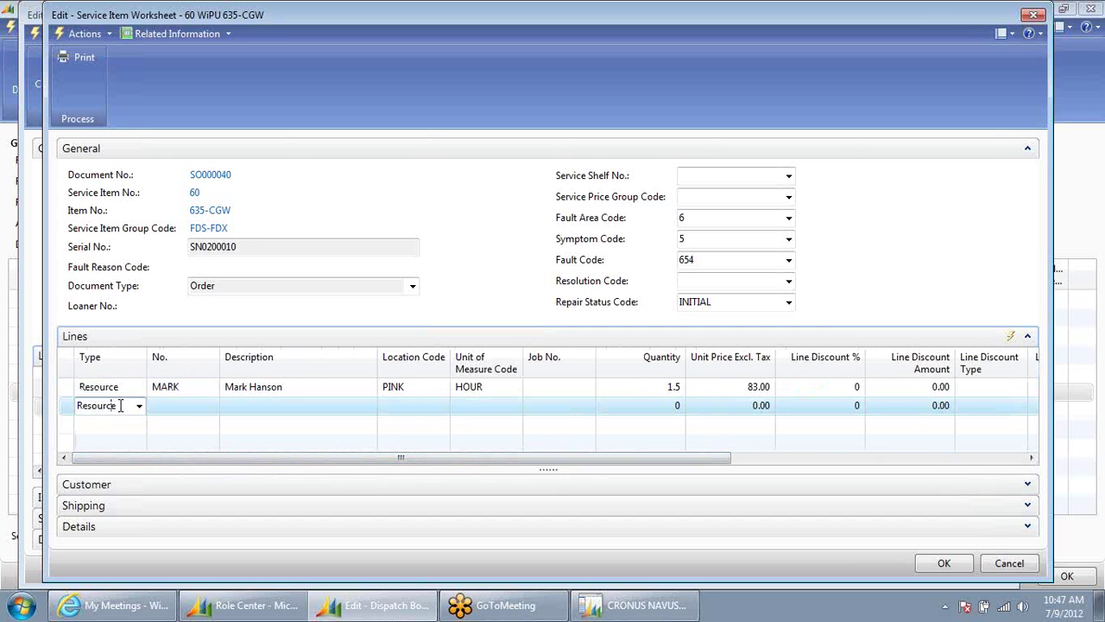
left_click(139, 406)
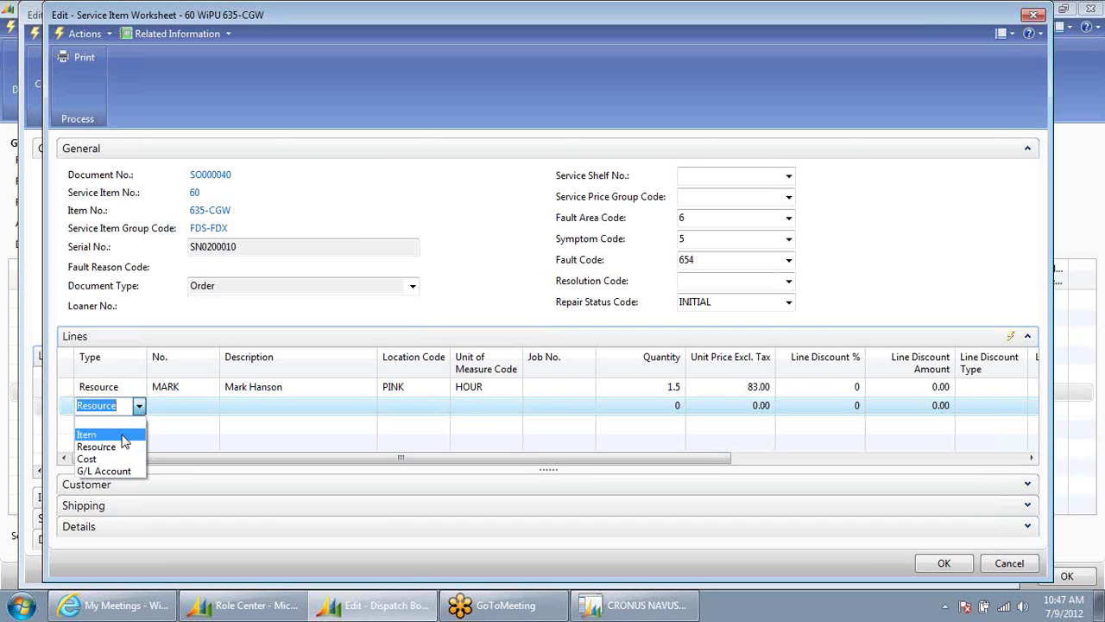
left_click(86, 434)
left_click(181, 405)
type("base")
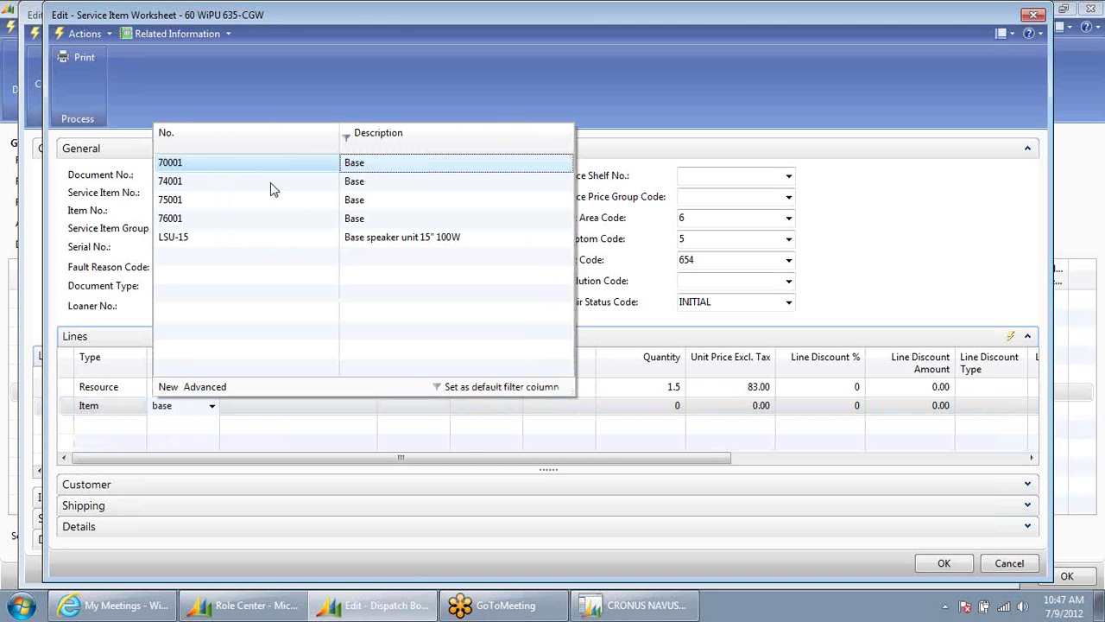
left_click(247, 173)
Set the Base item line's quantity to 1 and check its unit price and line discount
key("Tab")
key("Tab")
key("Tab")
key("Tab")
key("Tab")
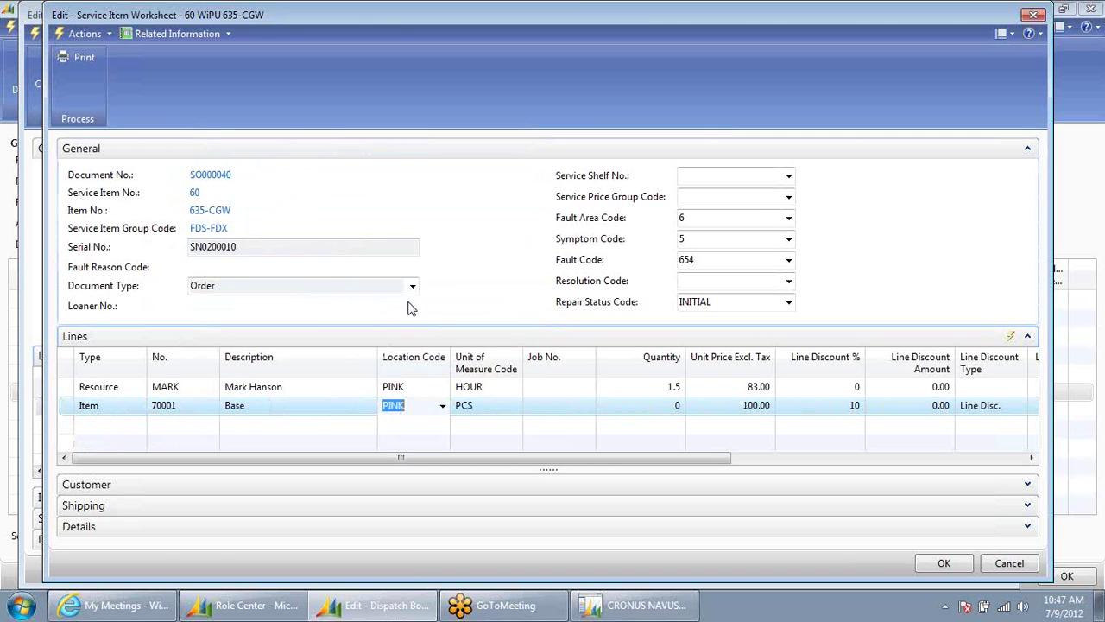
key("BackSpace")
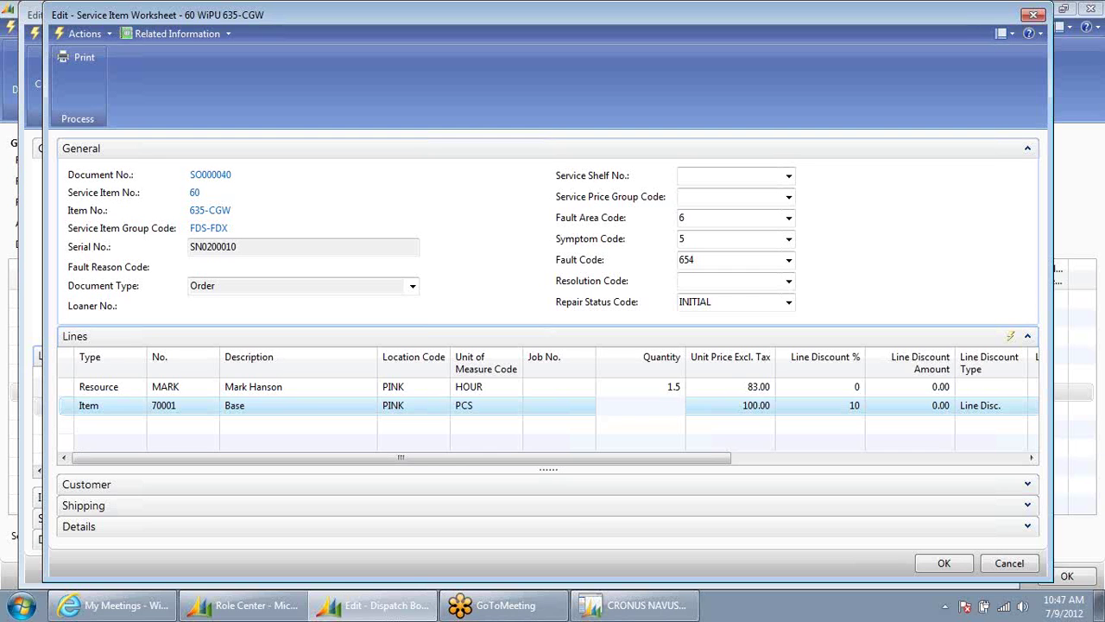
type("1")
key("Tab")
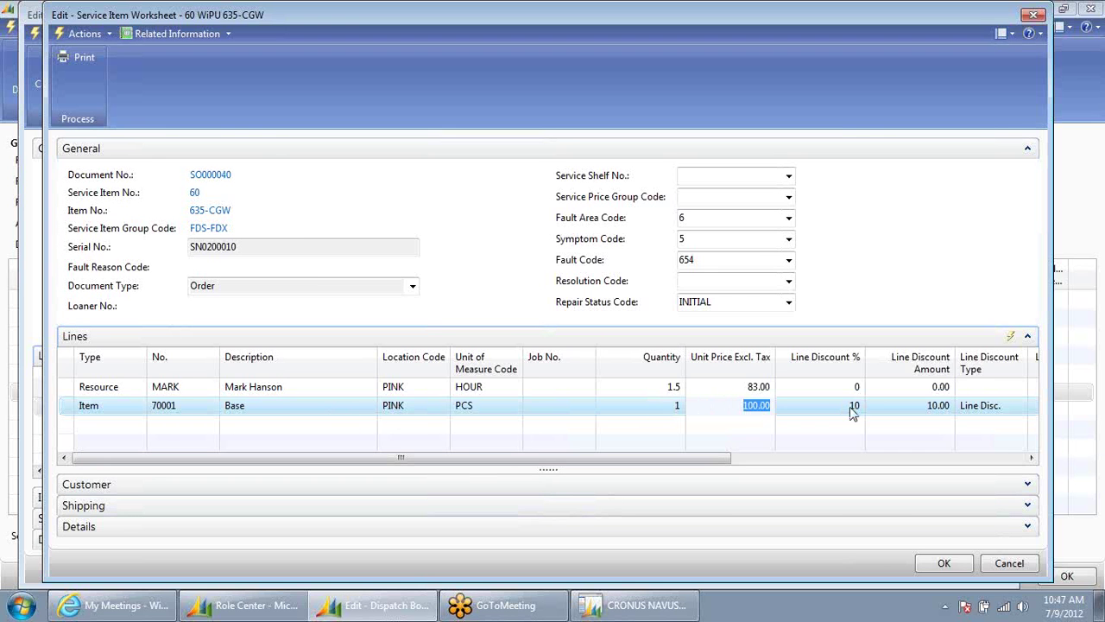
left_click(738, 407)
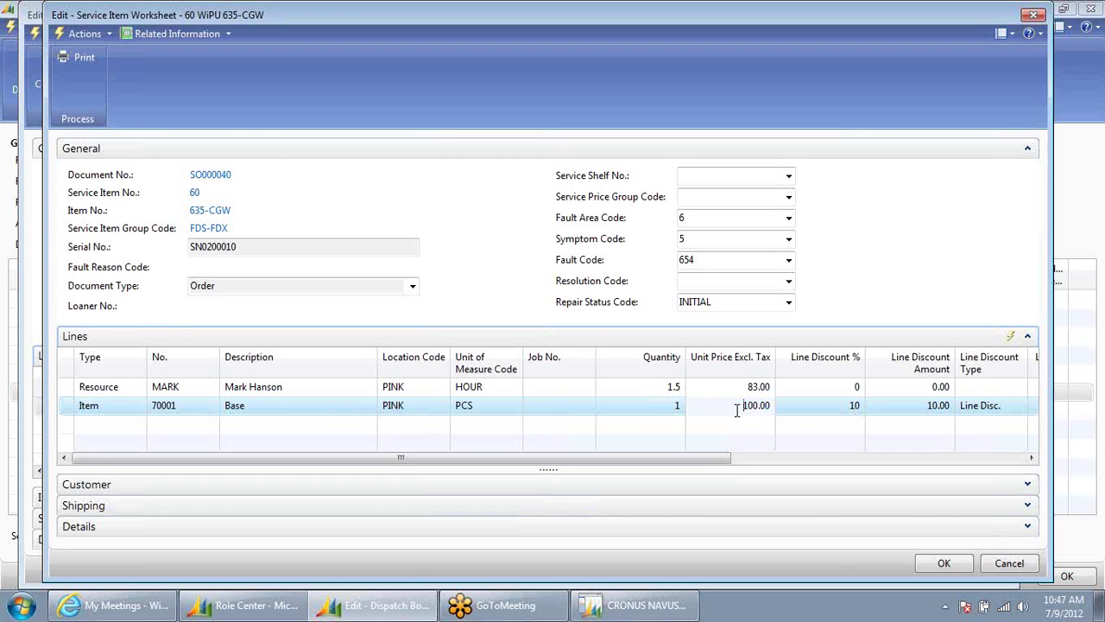
left_click(826, 408)
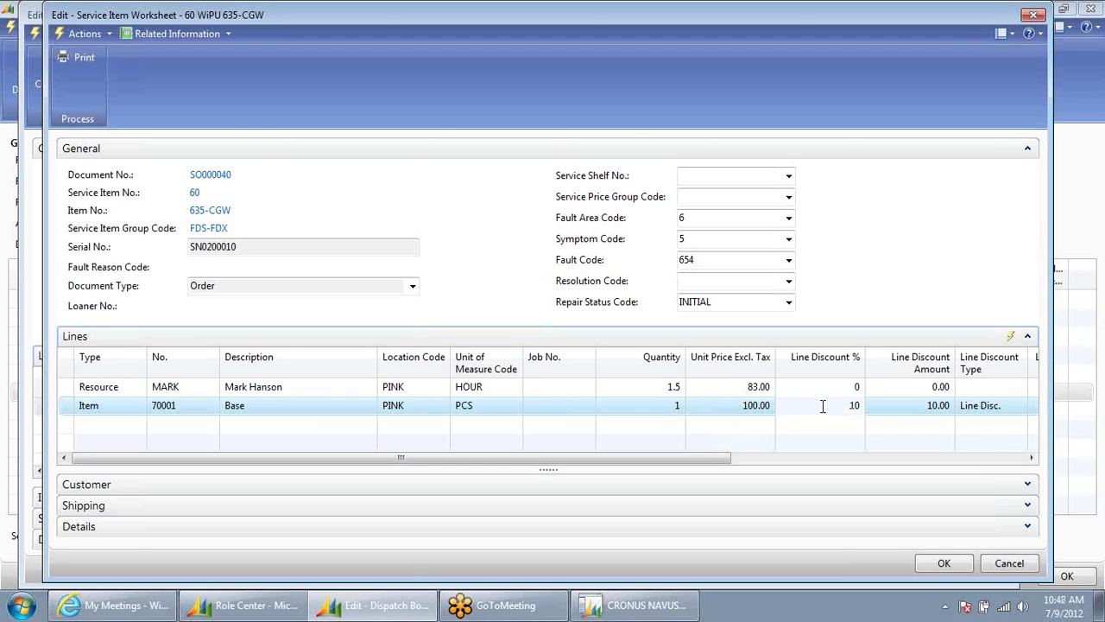
left_click_drag(823, 406, 879, 411)
Start a third worksheet line of type Cost and look through the available service cost codes without choosing one
left_click(110, 437)
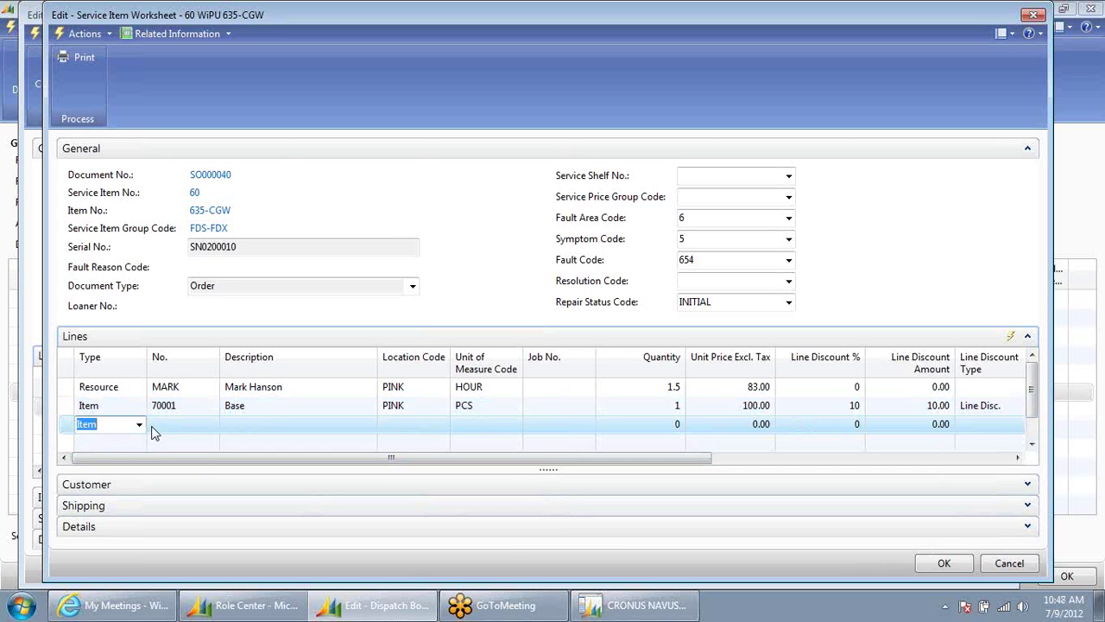
left_click(141, 424)
left_click(118, 471)
left_click(176, 429)
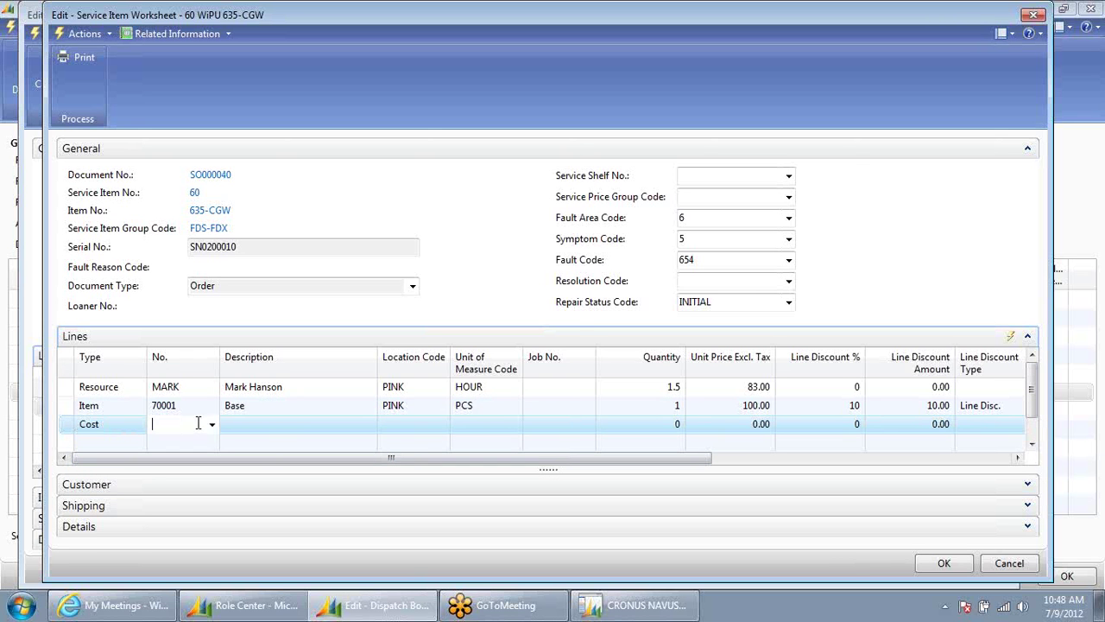
left_click(212, 426)
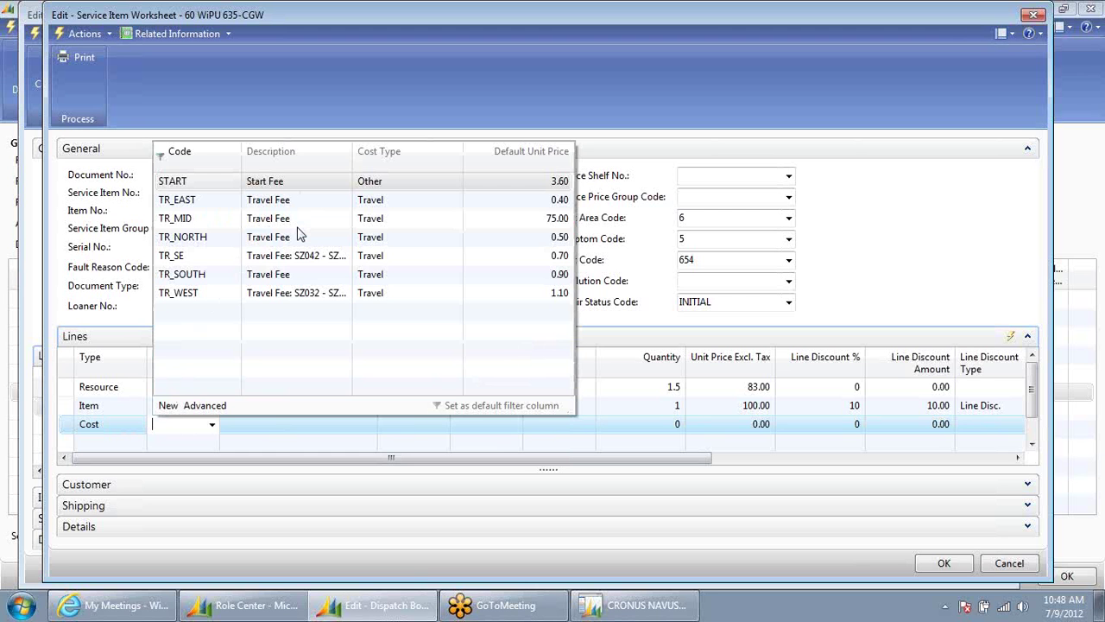
key("Escape")
Delete the incomplete Cost line from the worksheet
left_click(102, 407)
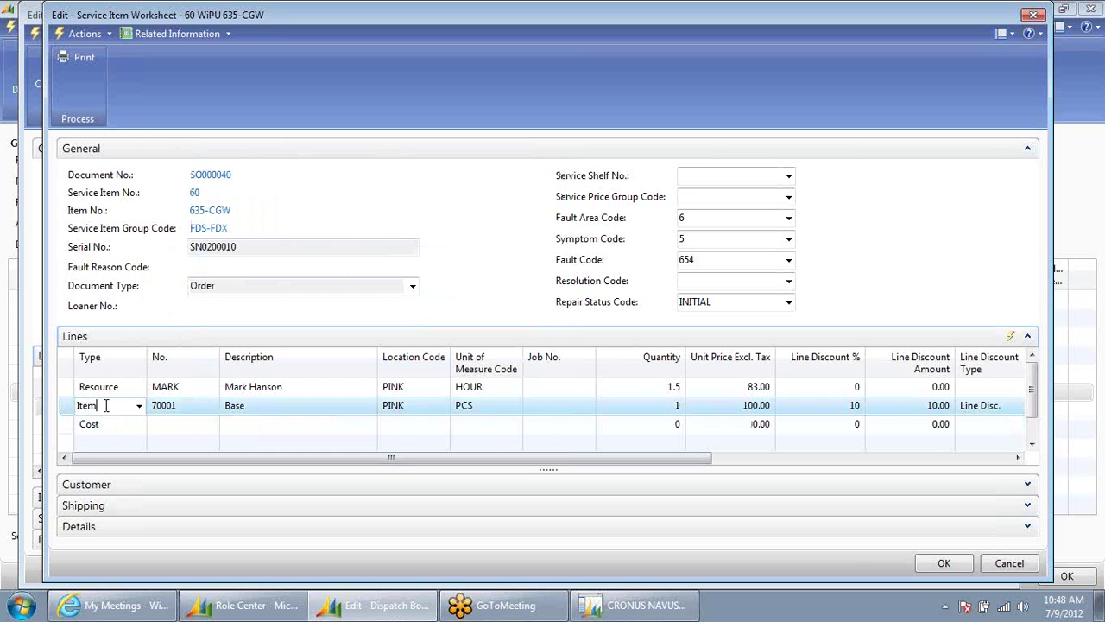
right_click(69, 429)
left_click(120, 493)
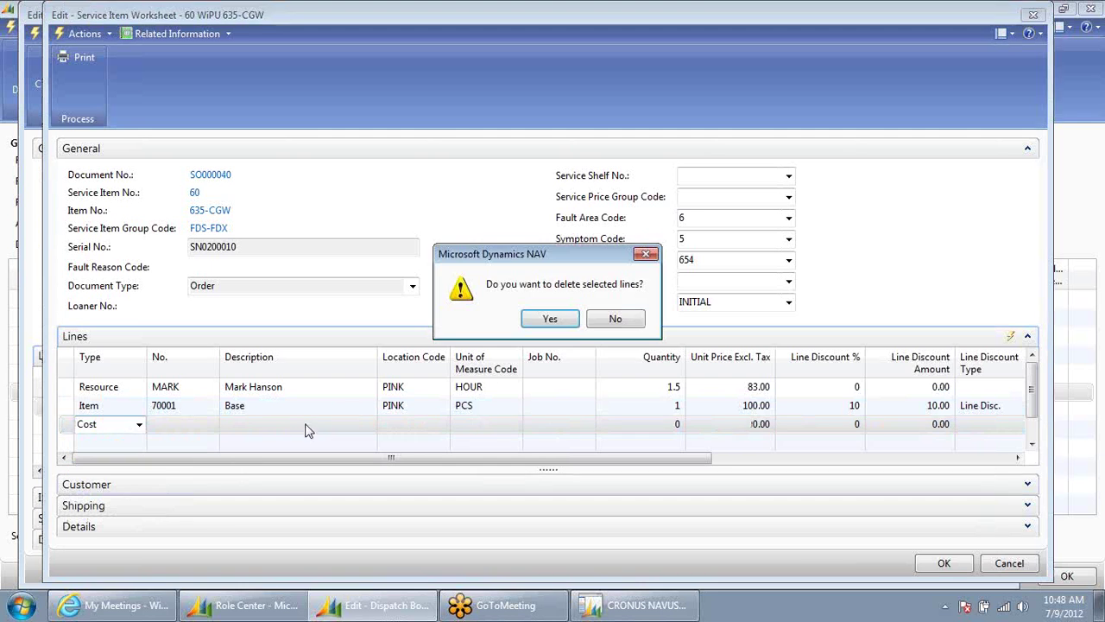
left_click(549, 319)
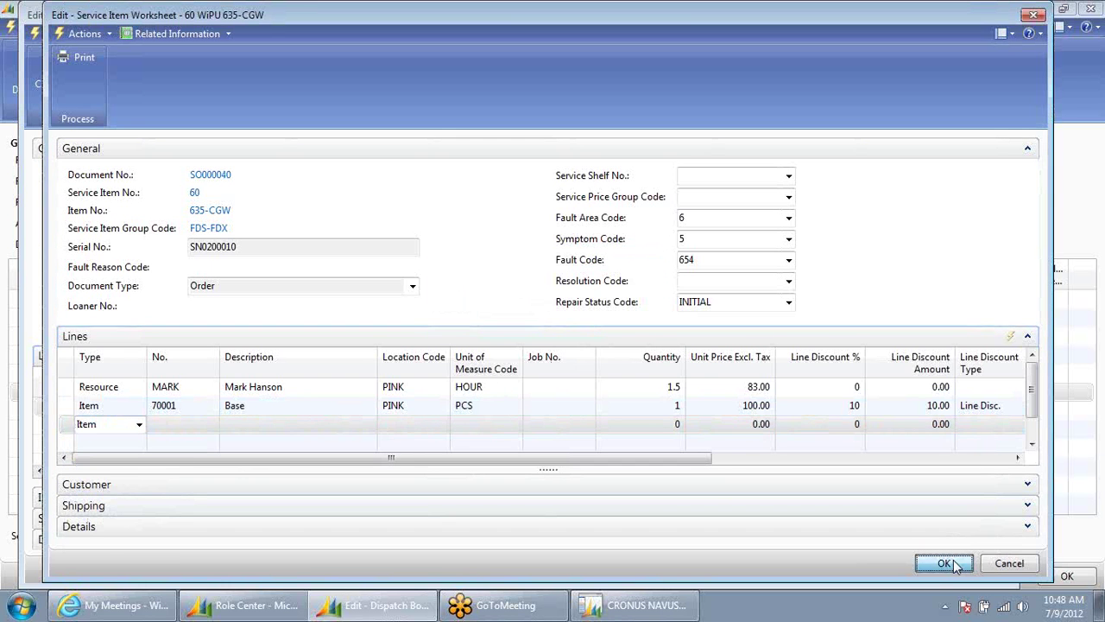
Accept the worksheet and set the WiPU 635-CGW line's repair status code to FINISHED
left_click(949, 562)
left_click(531, 406)
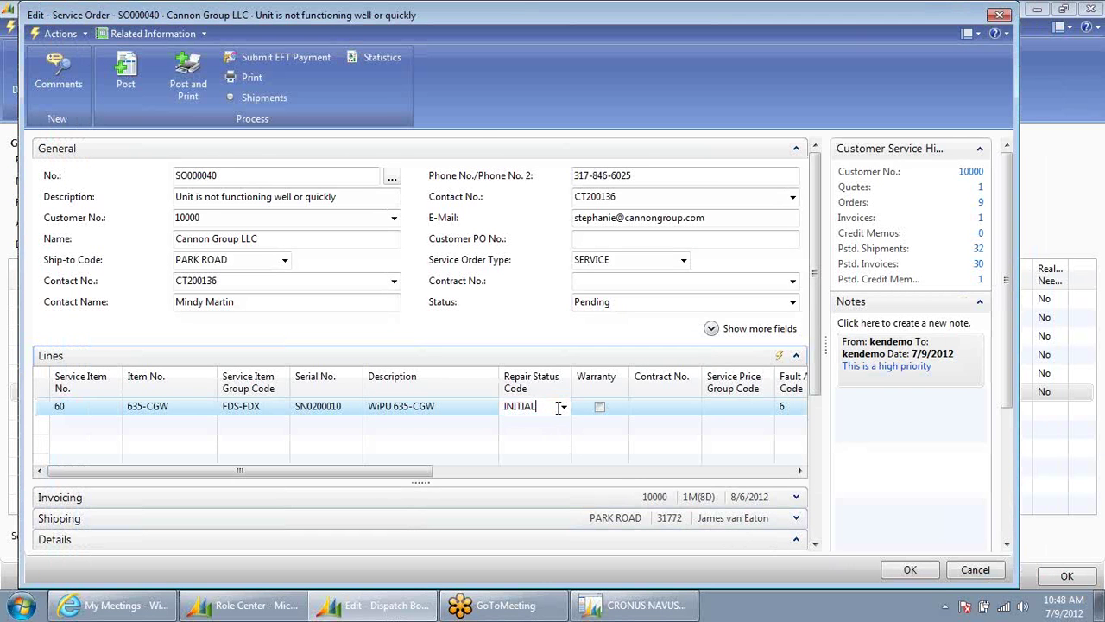
left_click(562, 406)
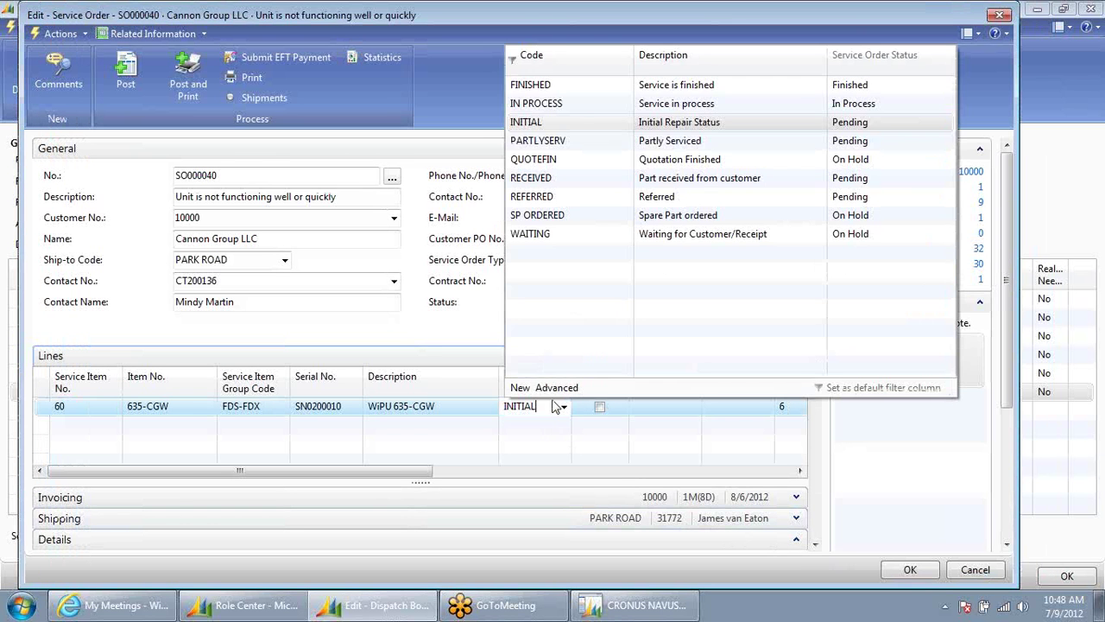
left_click(551, 88)
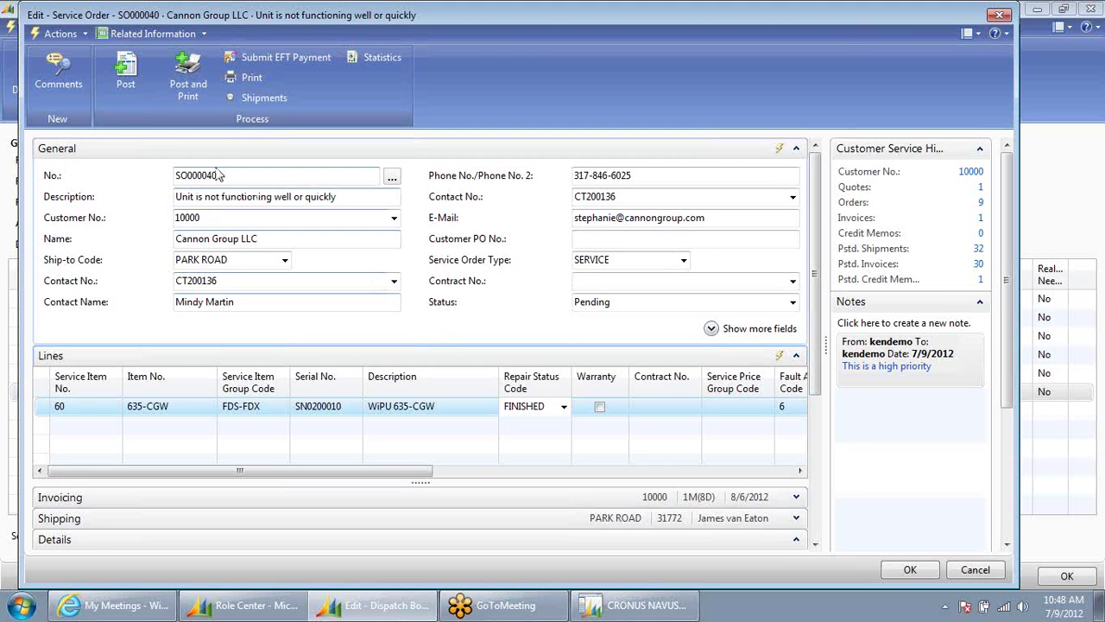
Post the Cannon Group LLC service order and dismiss the resulting message to return to the dispatch board
left_click(127, 69)
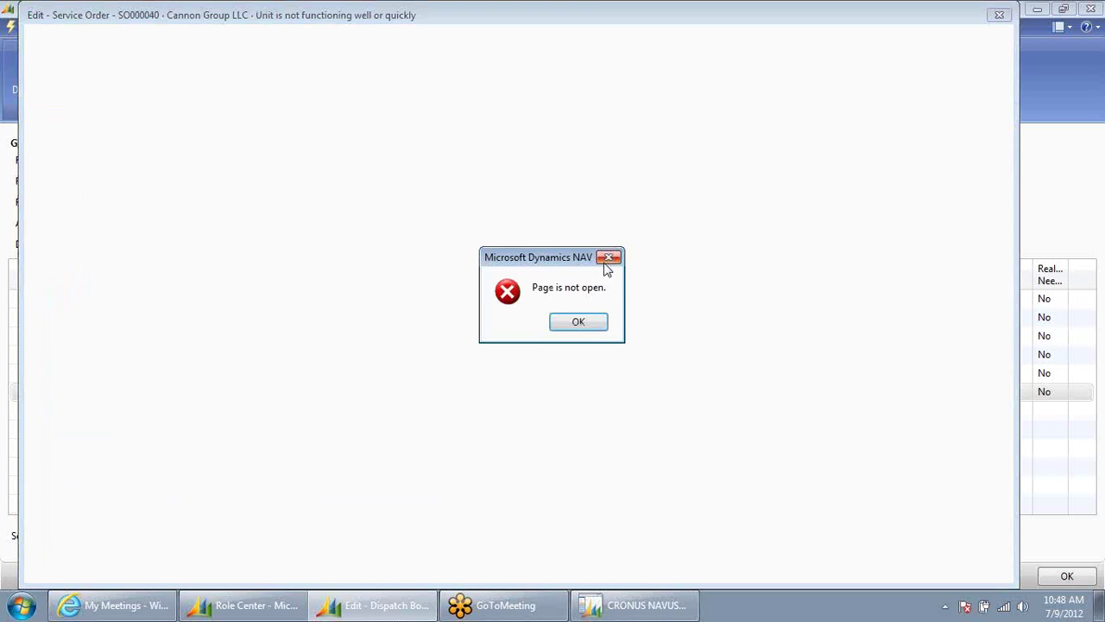
left_click(575, 323)
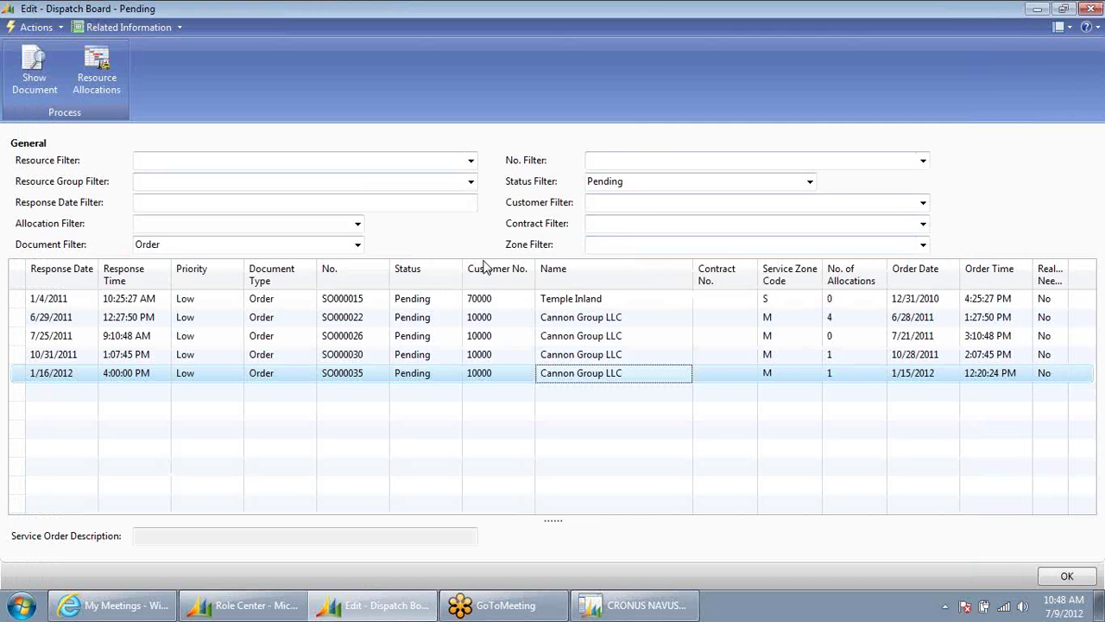